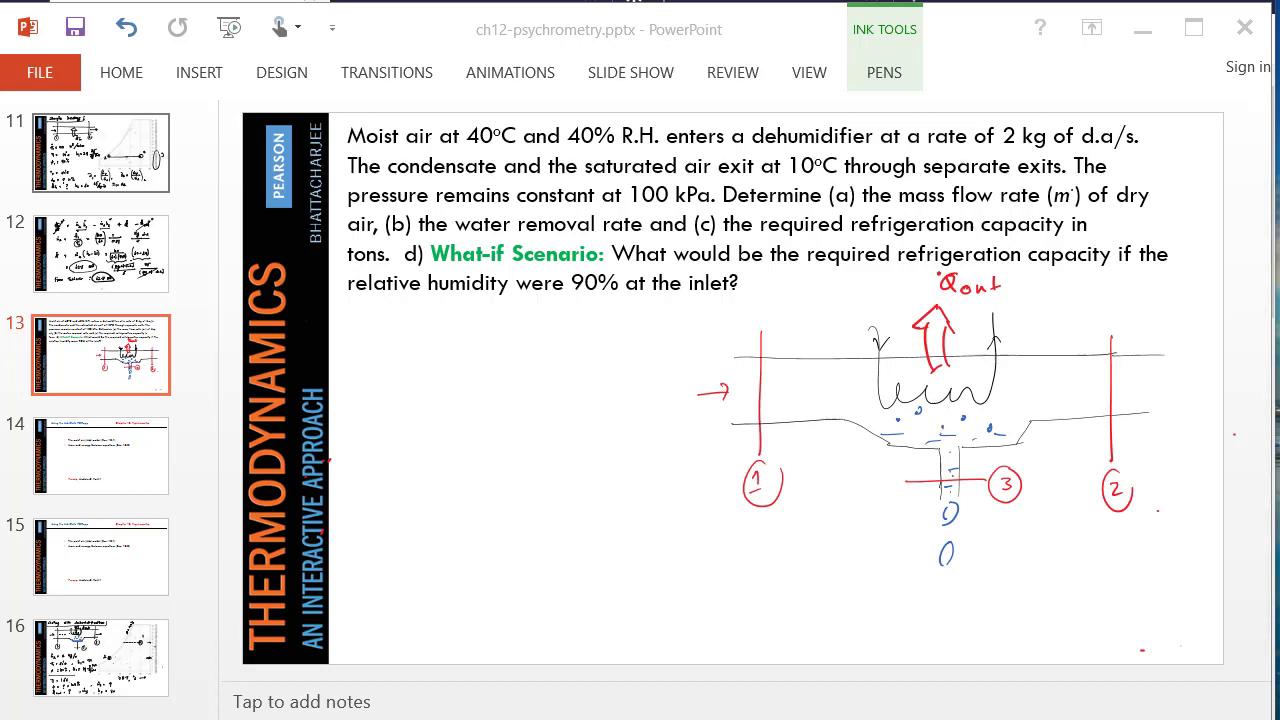
Pick the green pen and circle 'at 40°C and 40% R.H.' on the dehumidifier slide
left_click(884, 72)
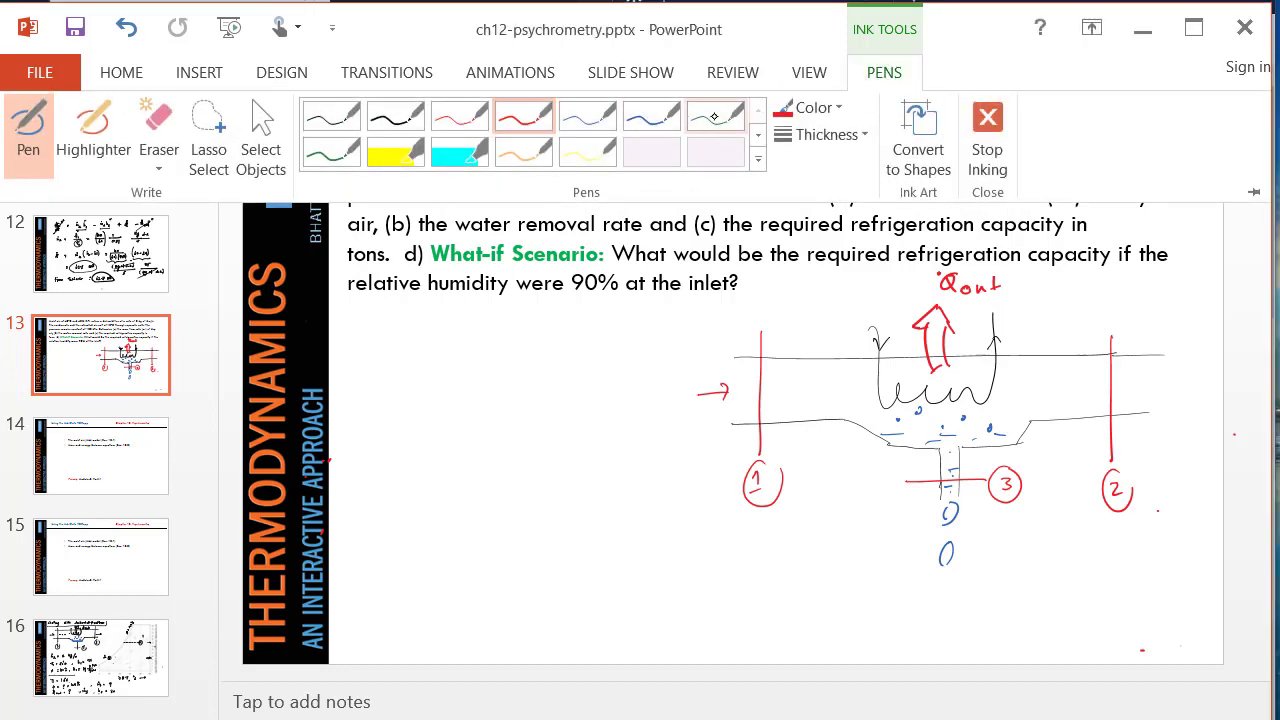
left_click(714, 114)
left_click(888, 76)
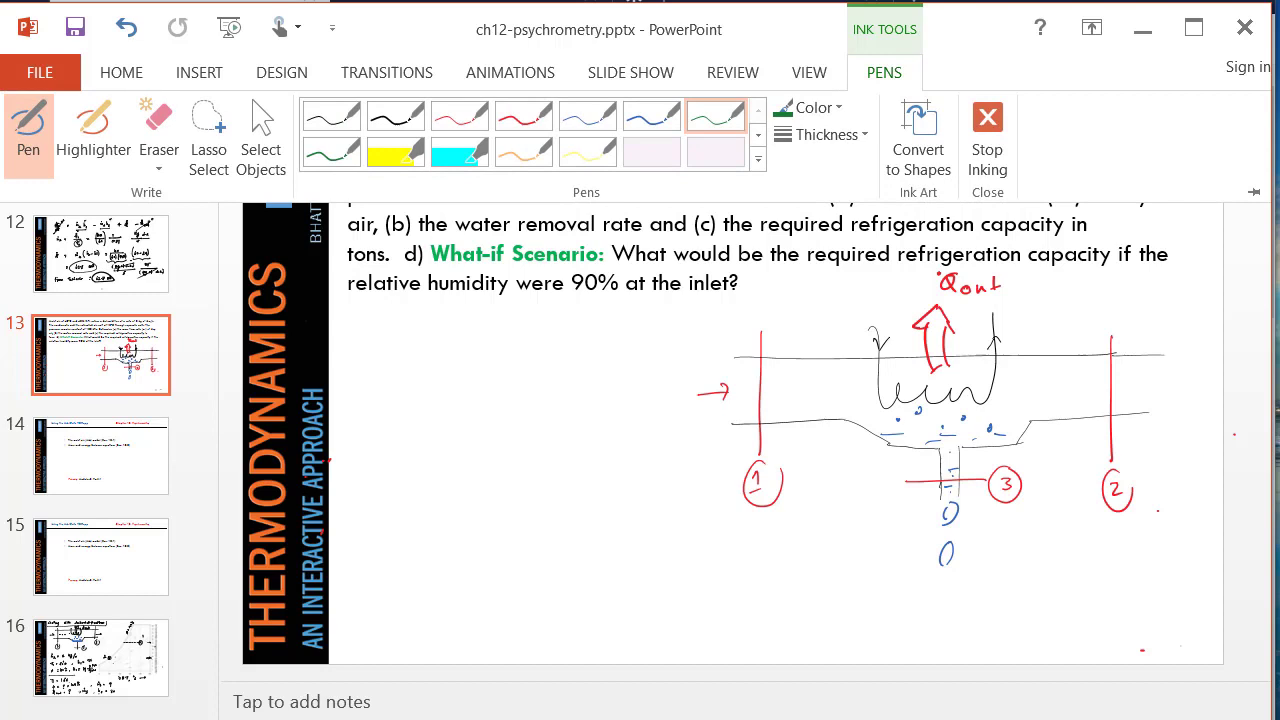
left_click(334, 158)
mouse_move(654, 110)
left_mouse_down()
mouse_move(576, 99)
mouse_move(628, 172)
mouse_move(682, 124)
left_mouse_up()
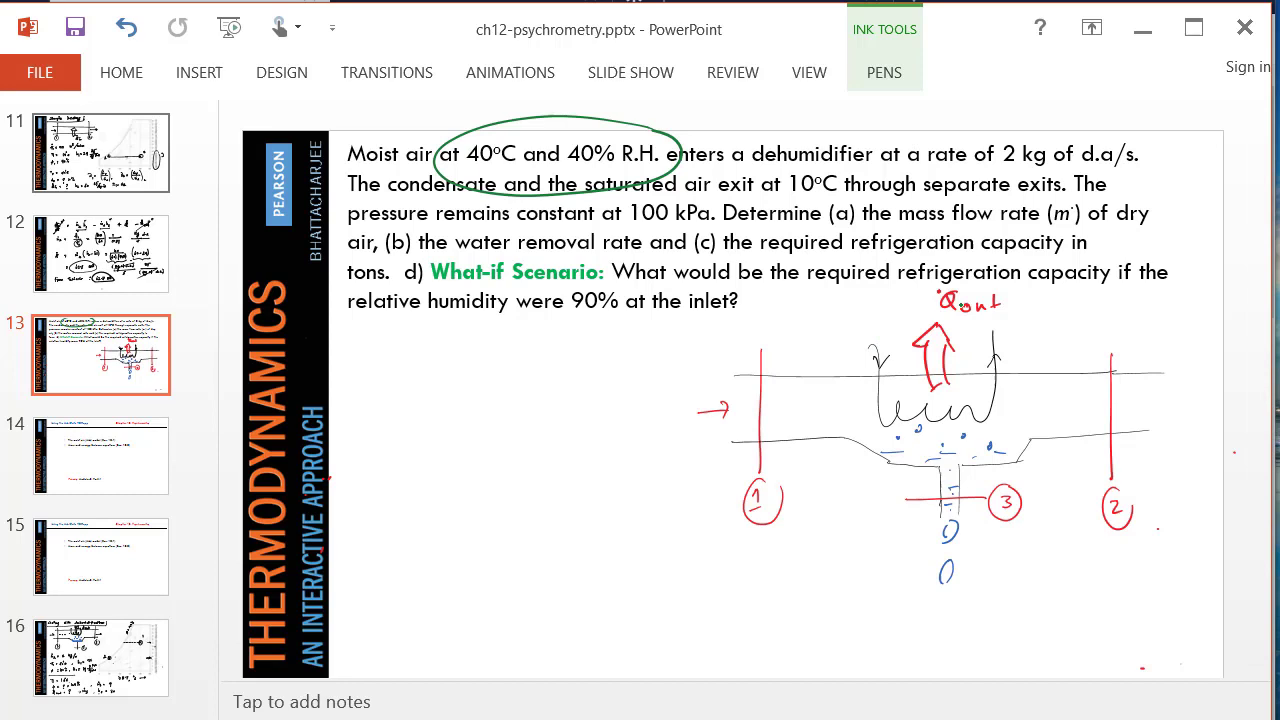
Circle the refrigeration capacity and the 10°C exit in green, then handwrite ṁa1 = ṁ
mouse_move(1072, 242)
left_mouse_down()
mouse_move(813, 245)
mouse_move(963, 281)
mouse_move(1062, 238)
left_mouse_up()
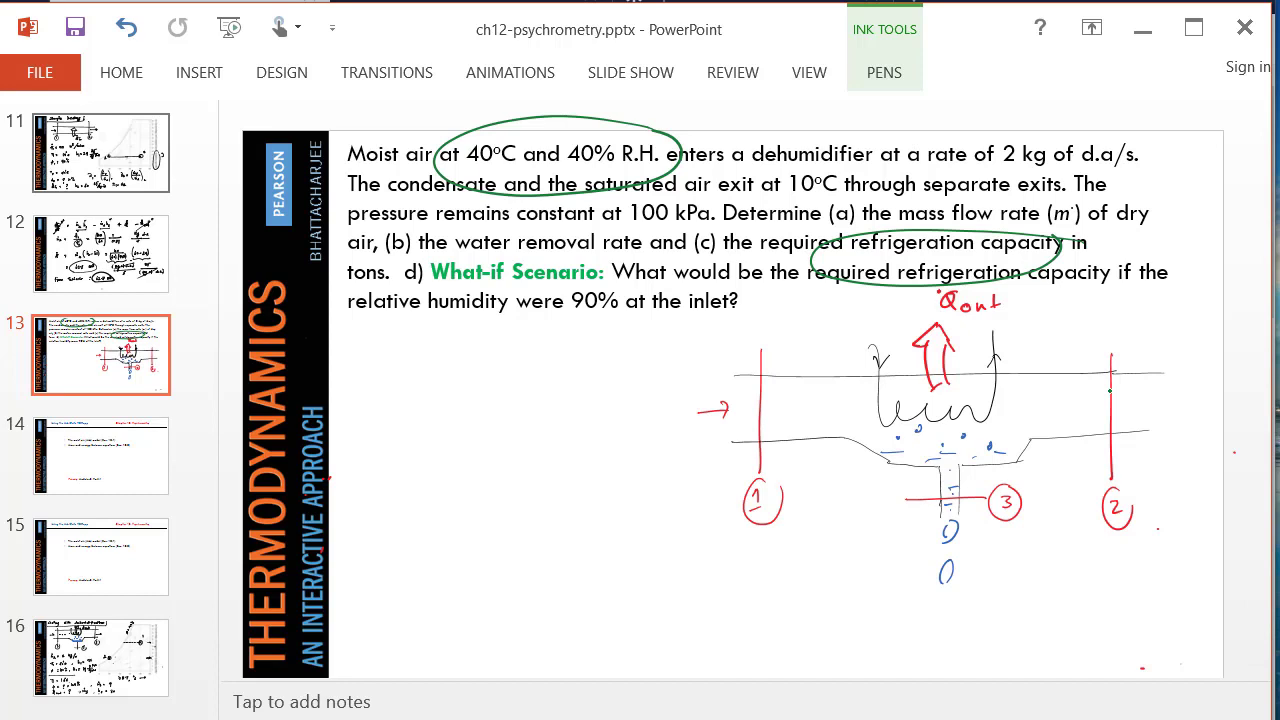
mouse_move(840, 169)
left_mouse_down()
mouse_move(768, 208)
mouse_move(838, 170)
left_mouse_up()
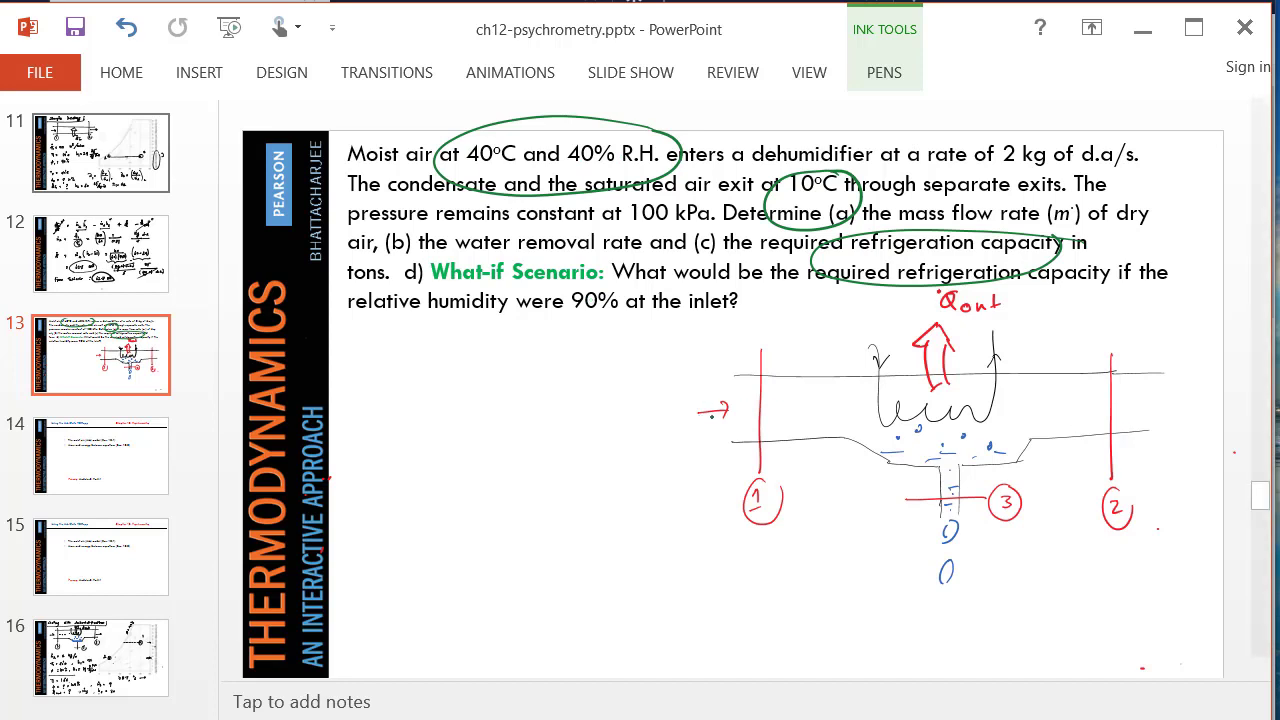
mouse_move(384, 412)
left_mouse_down()
mouse_move(394, 404)
mouse_move(432, 449)
mouse_move(478, 419)
left_mouse_up()
left_click(398, 387)
mouse_move(467, 429)
left_mouse_down()
mouse_move(534, 399)
mouse_move(562, 434)
left_mouse_up()
left_click(522, 390)
Write ṁa2 after the equals sign to finish the handwritten balance ṁa1 = ṁa2
left_click_drag(572, 428, 586, 440)
left_click(588, 428)
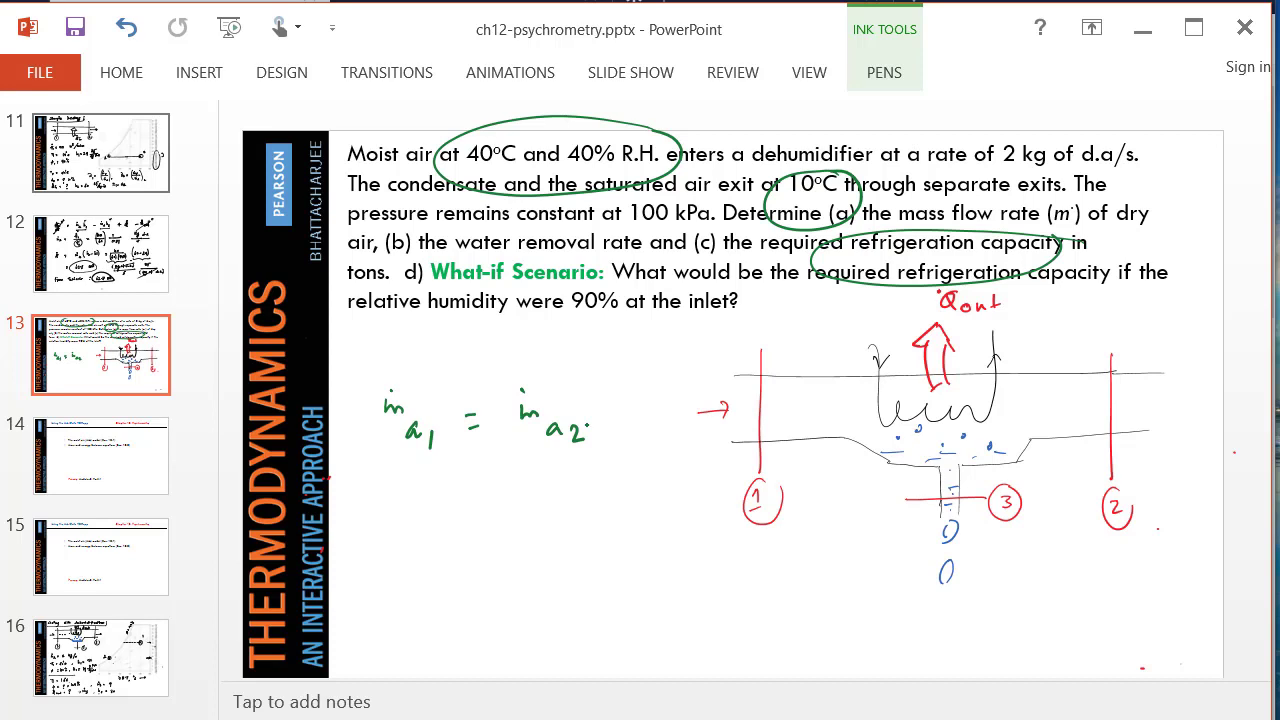
Switch to the TEST website and launch the Open-Steady HVAC Psychrometry TESTapp from TESTapps
key("alt+Tab")
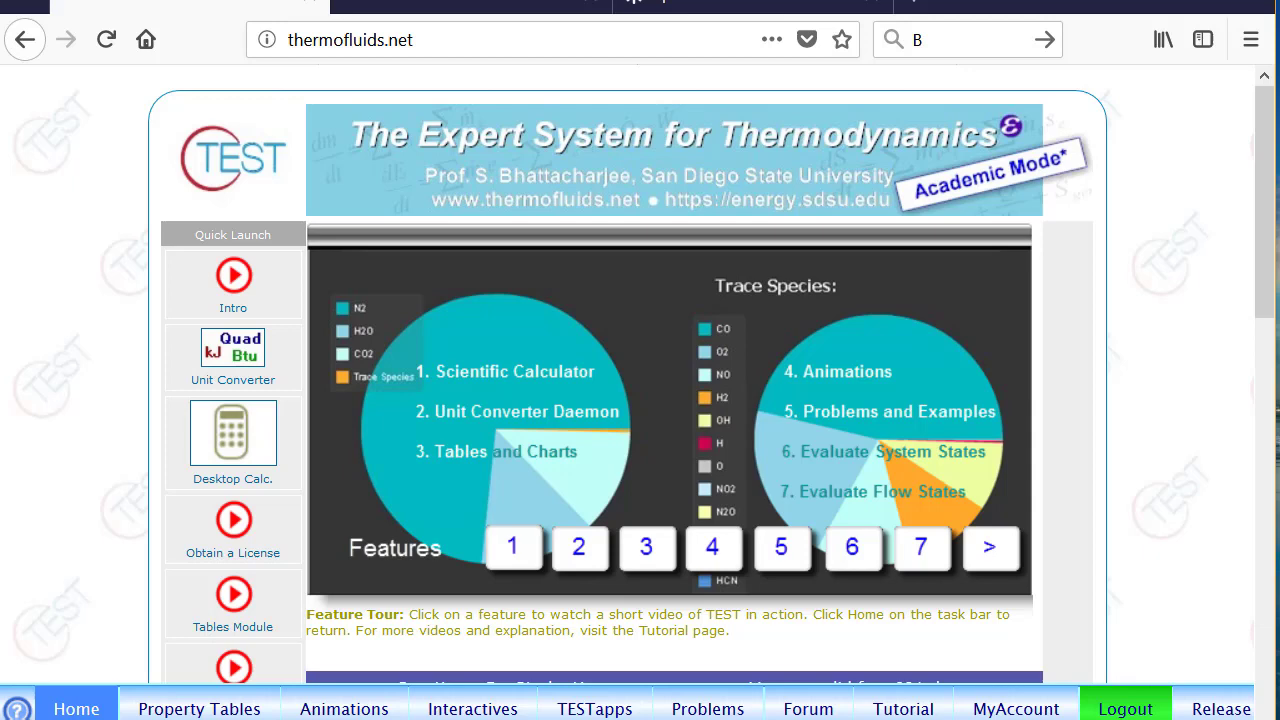
scroll(640, 380, "down", 3)
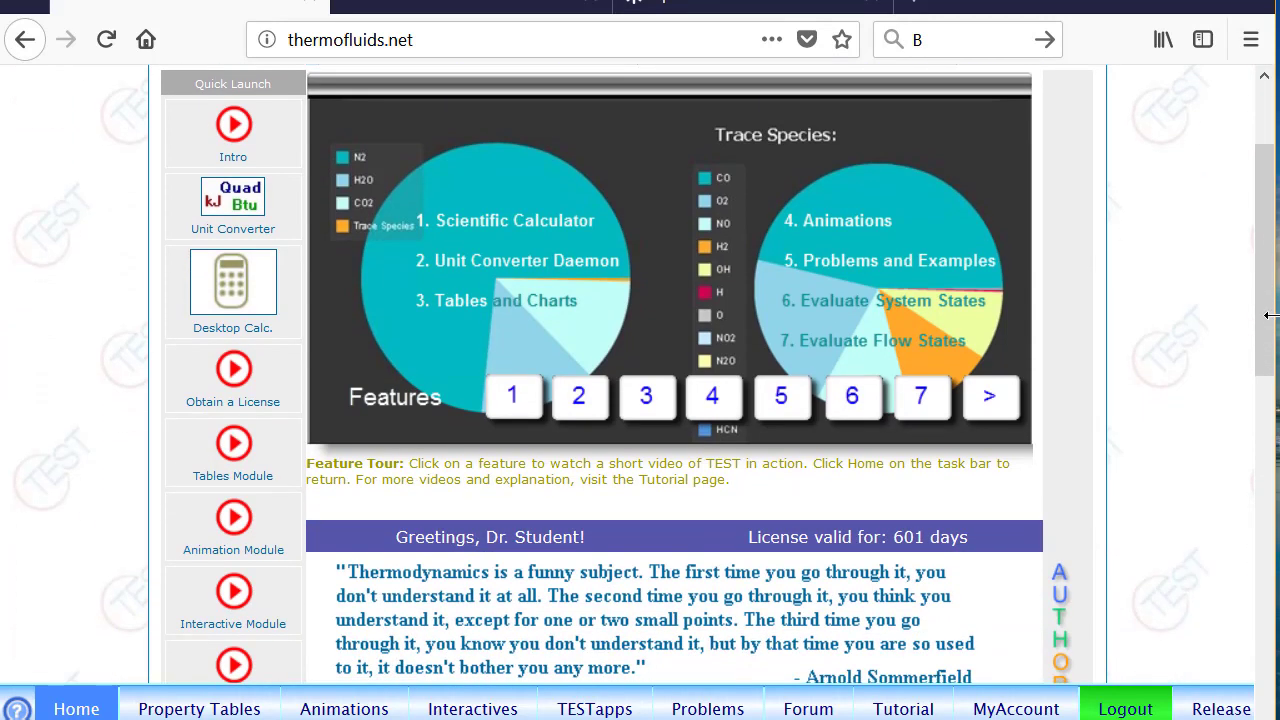
left_click(593, 712)
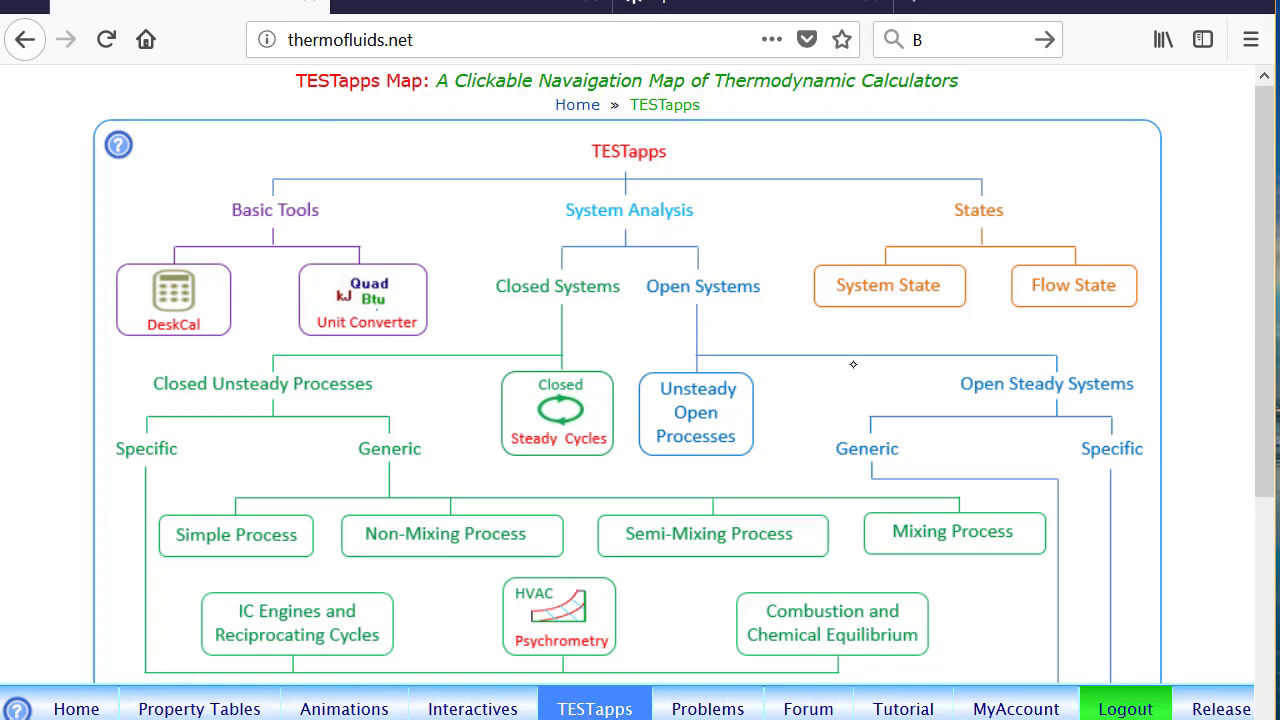
scroll(1128, 443, "down", 3)
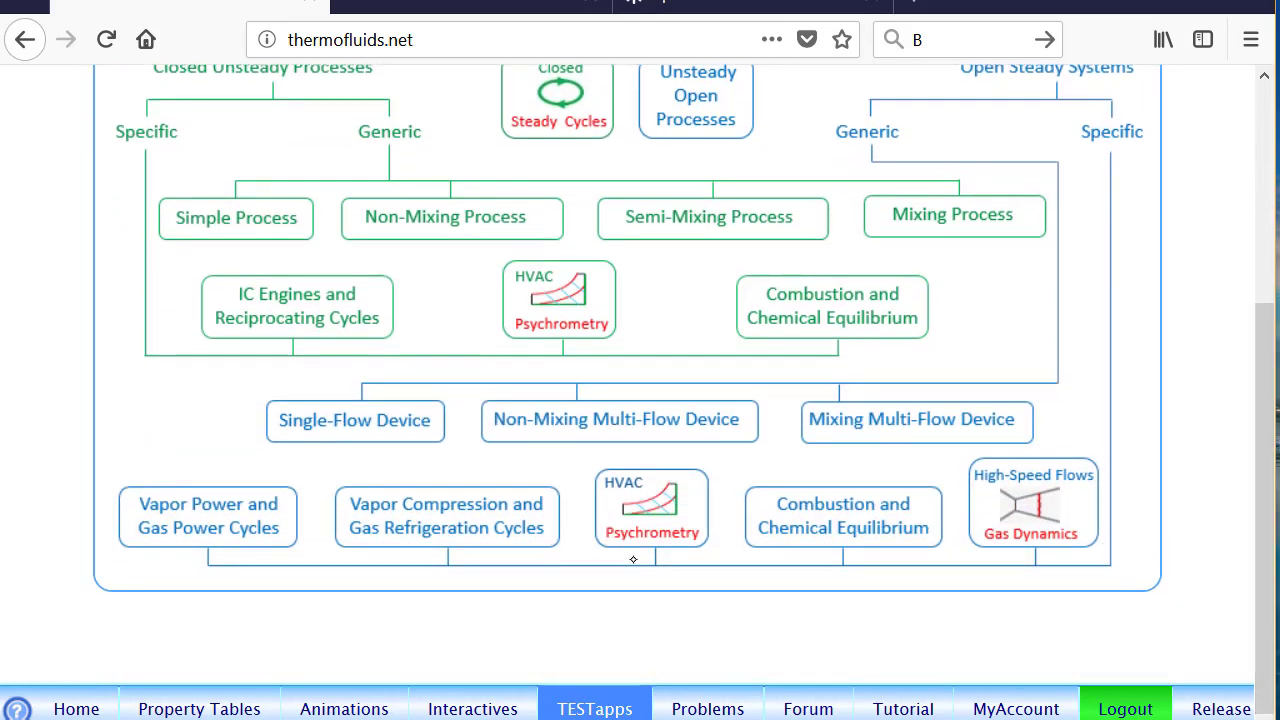
left_click(641, 510)
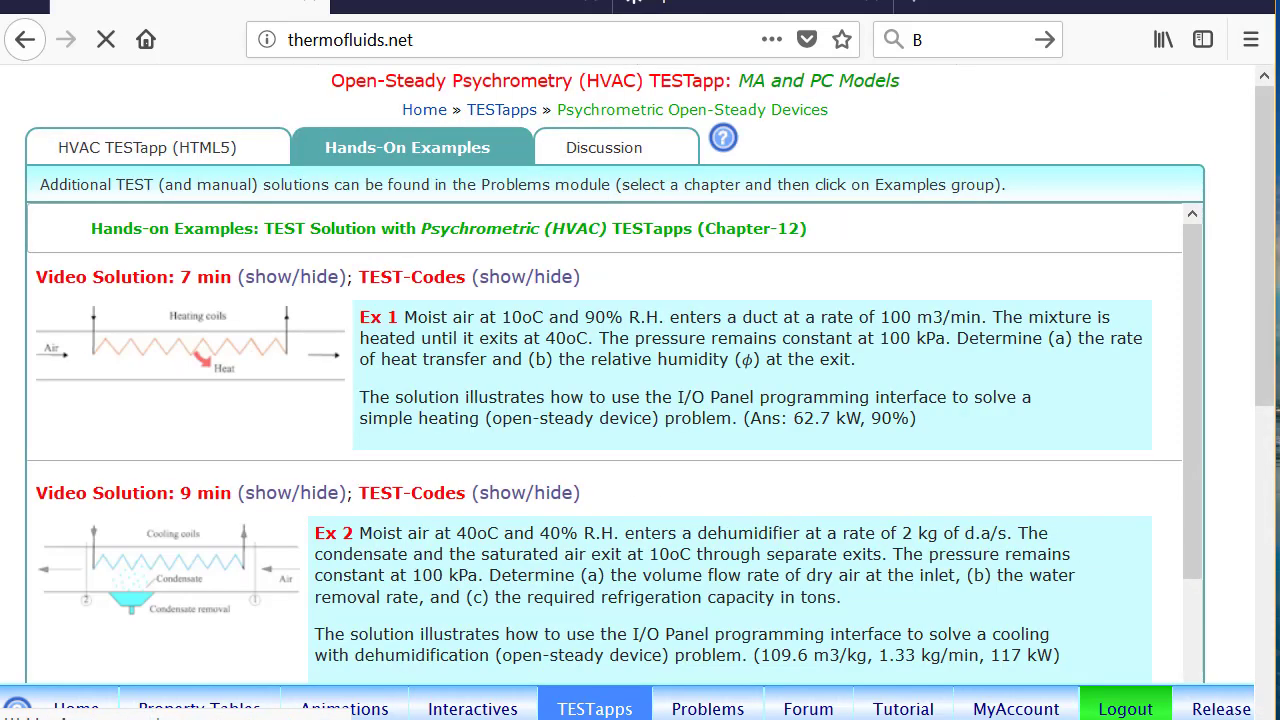
left_click(168, 147)
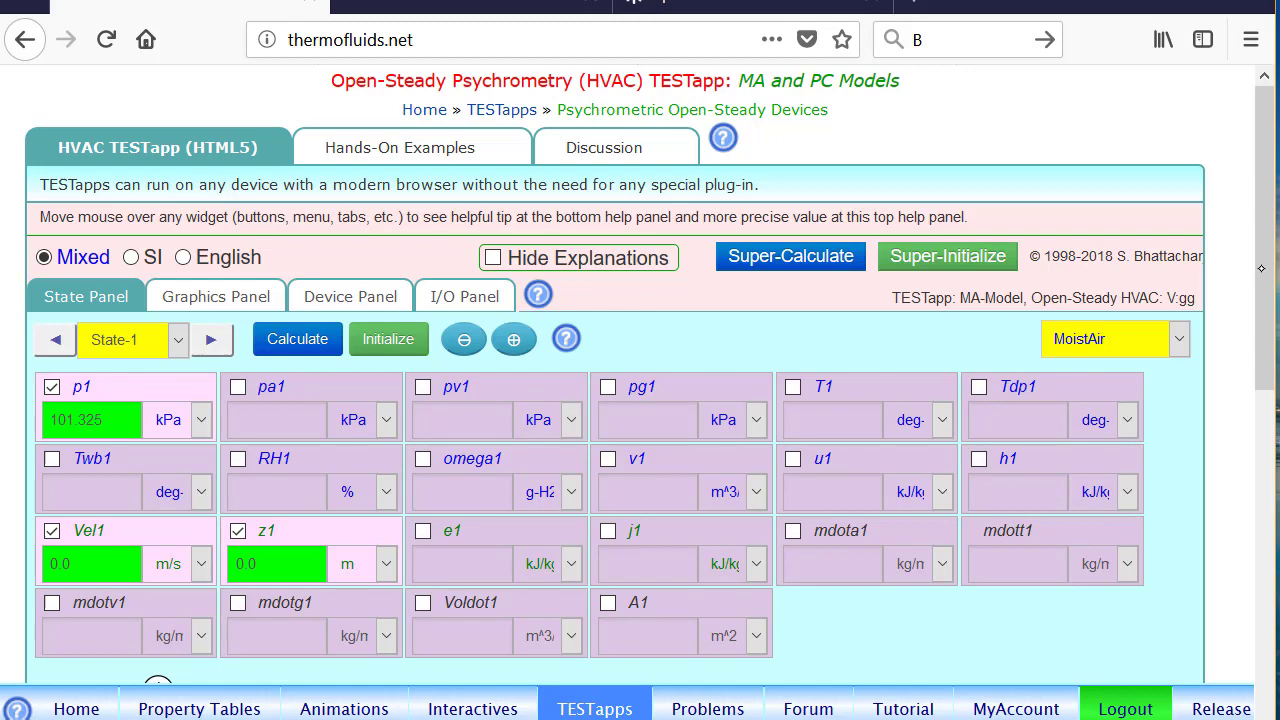
Enter mdota1 = 2 kg/s and T1 = 40 °C, leave RH1 unspecified, and calculate State-1
scroll(640, 400, "down", 3)
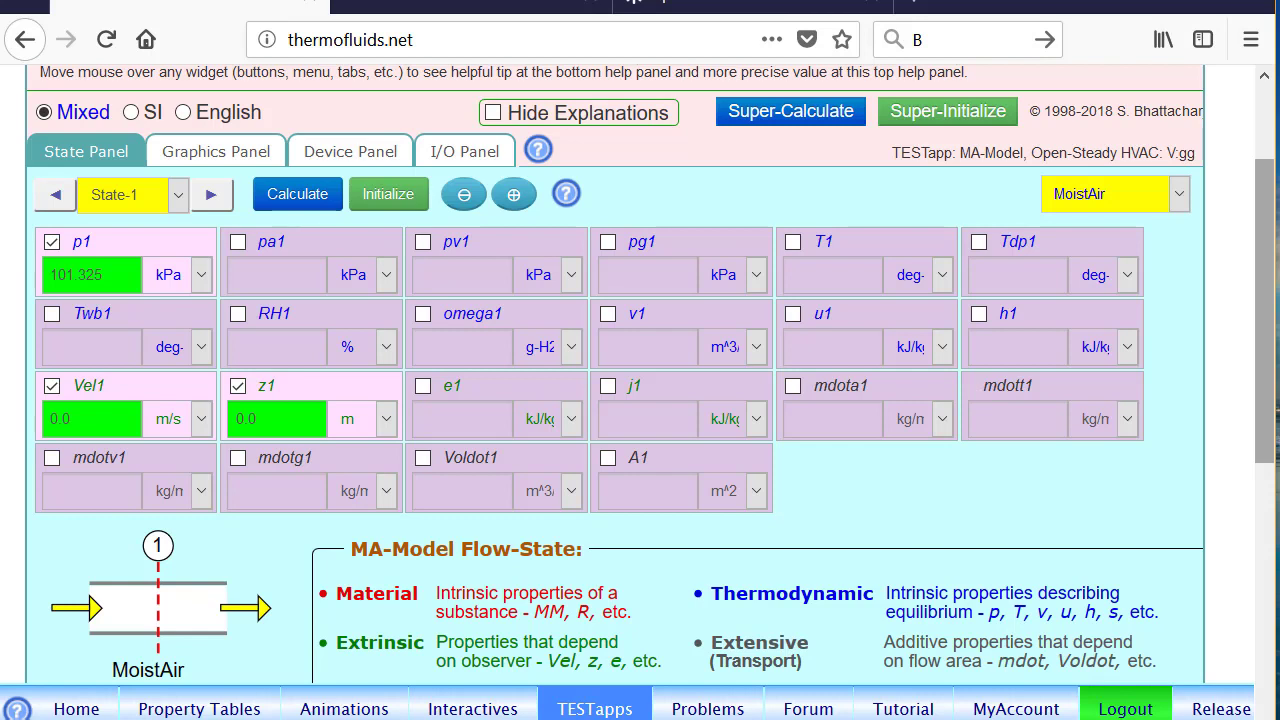
left_click(851, 389)
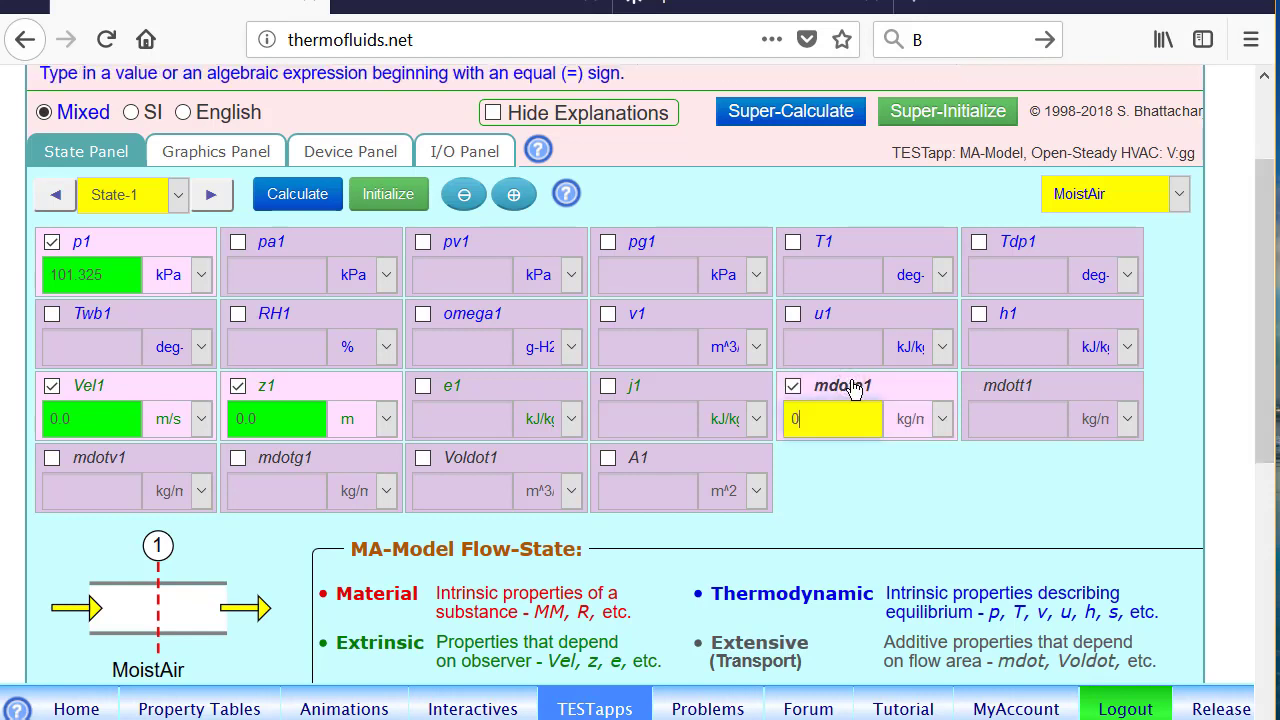
type("2")
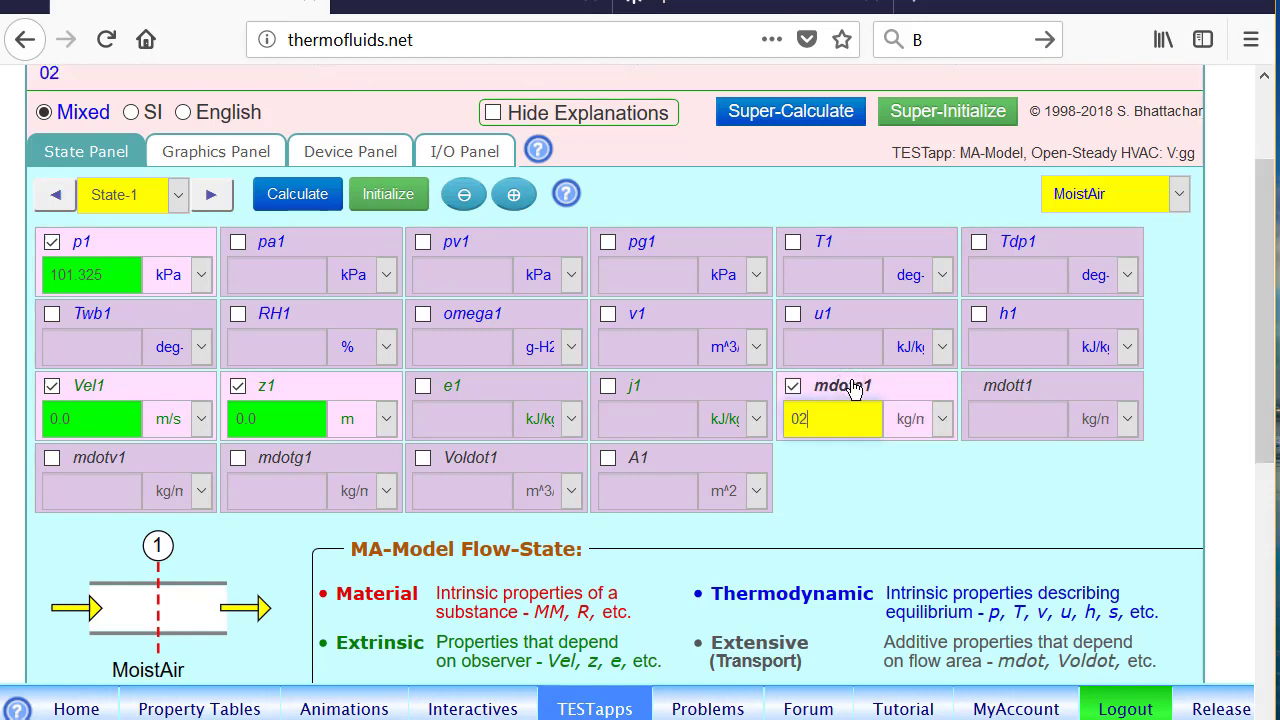
left_click(939, 420)
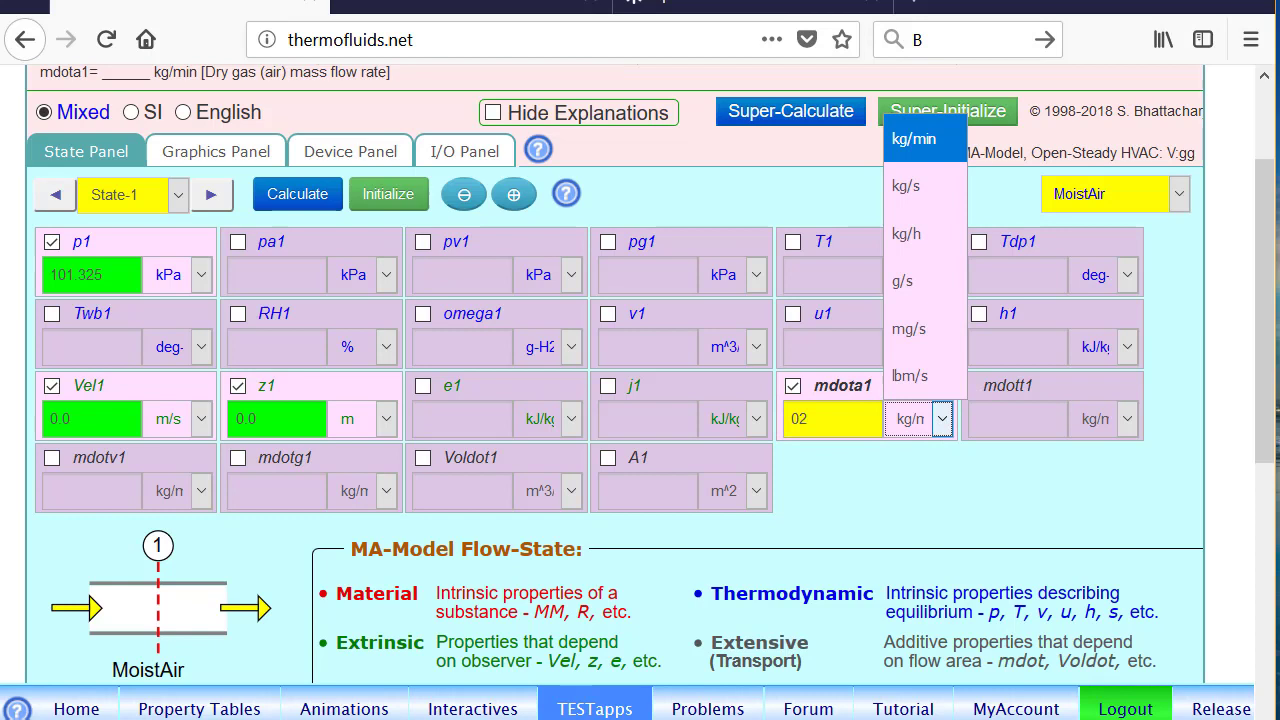
left_click(917, 188)
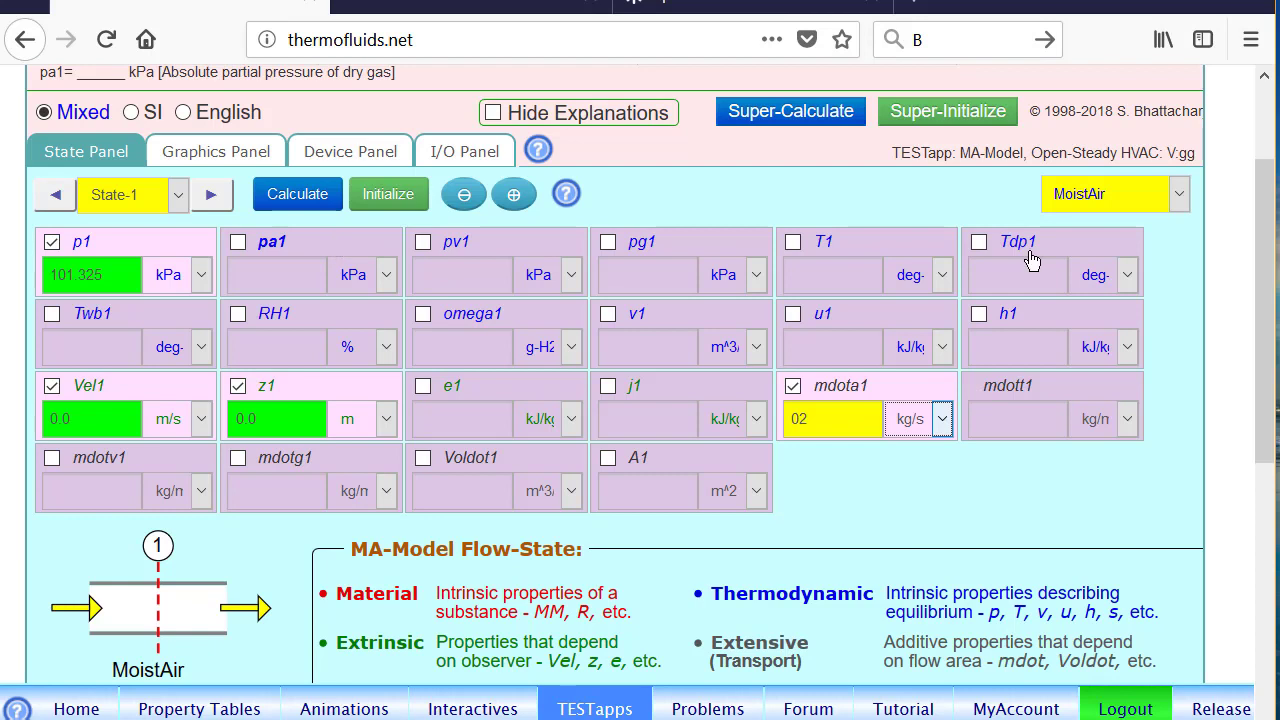
left_click(857, 245)
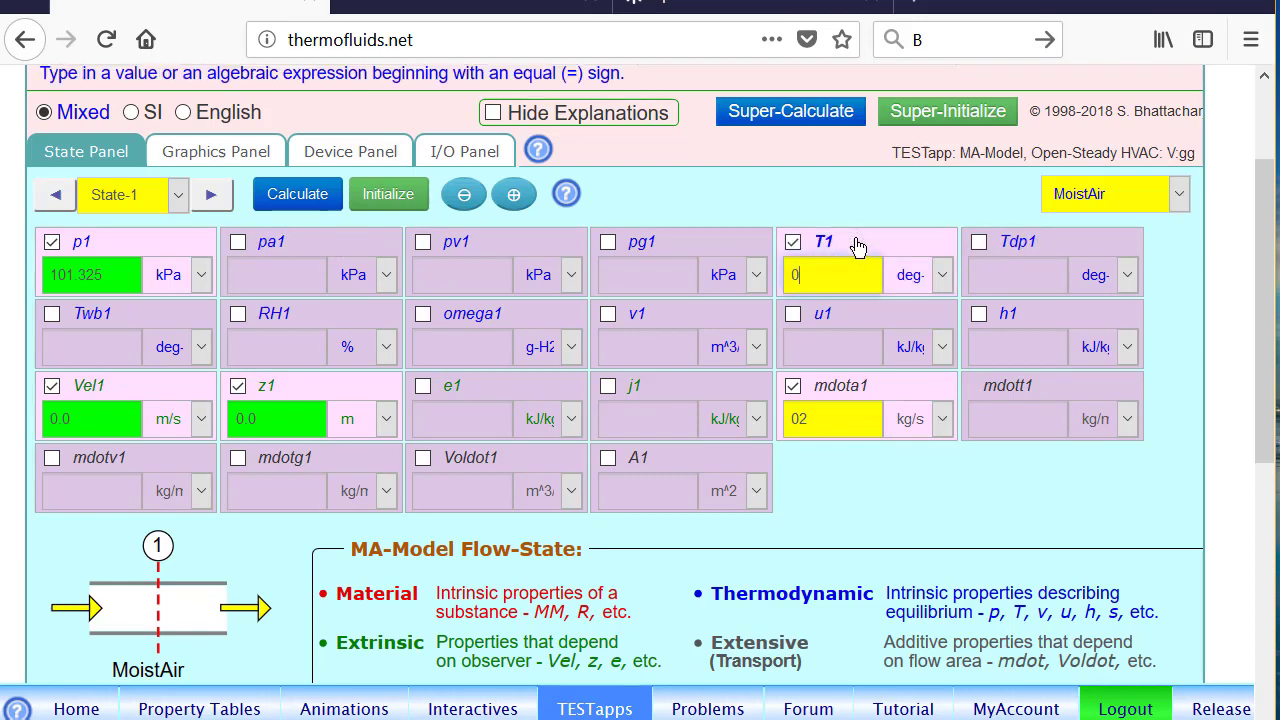
type("40")
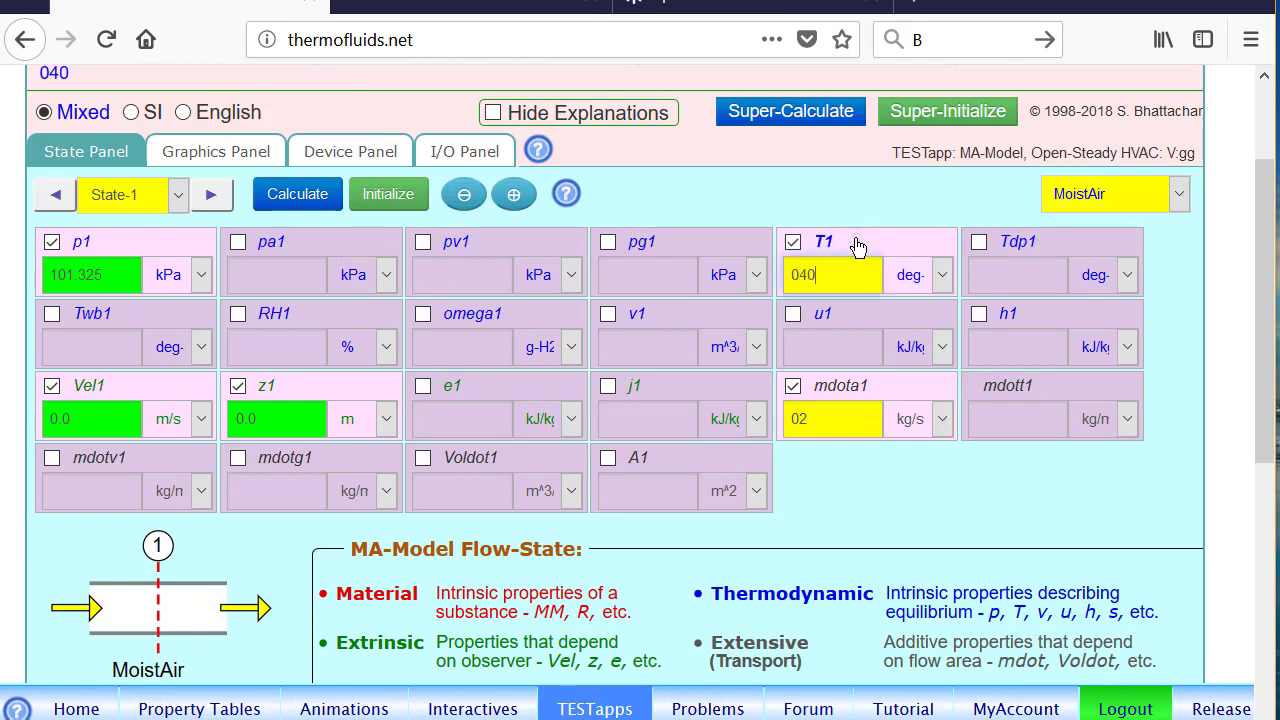
left_click(300, 316)
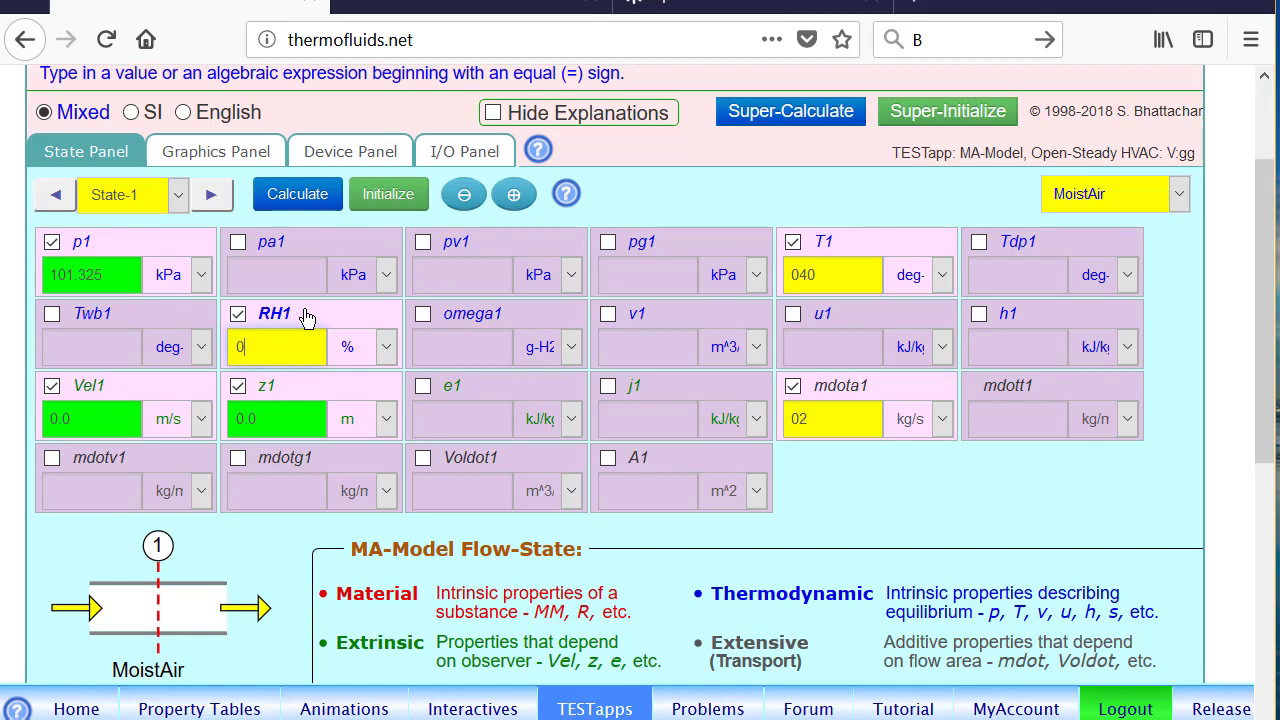
key("BackSpace")
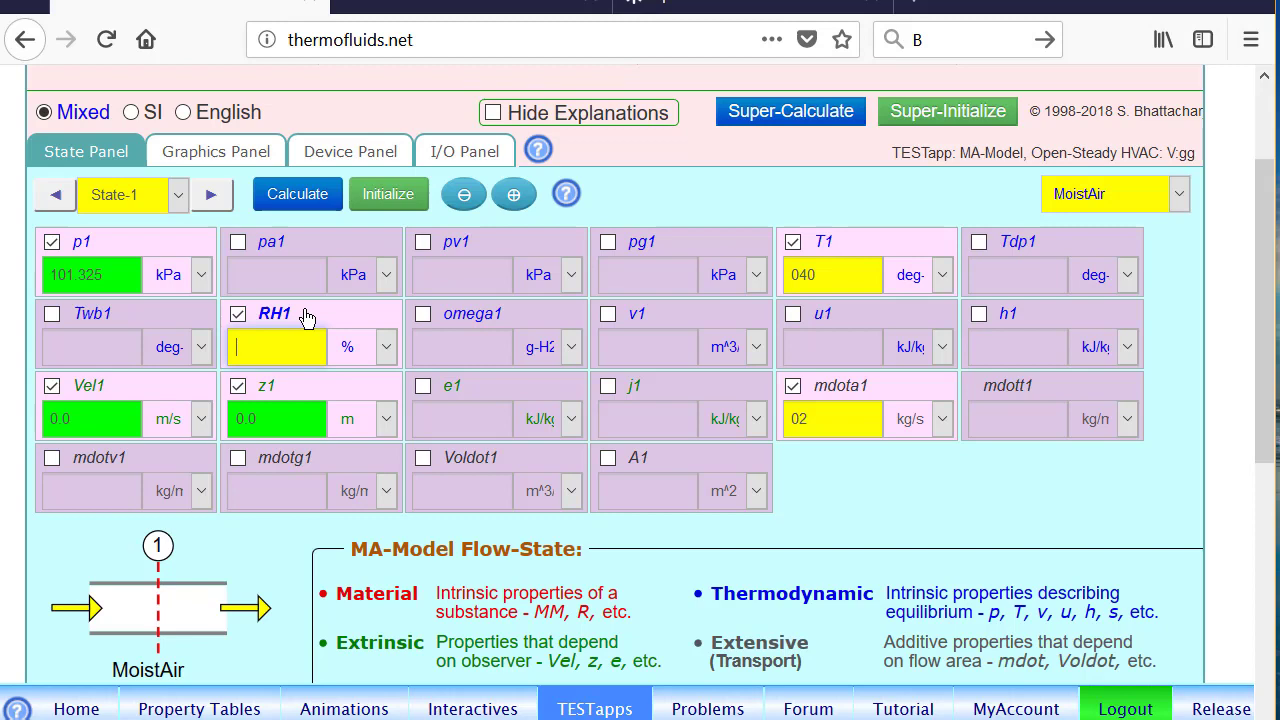
left_click(286, 322)
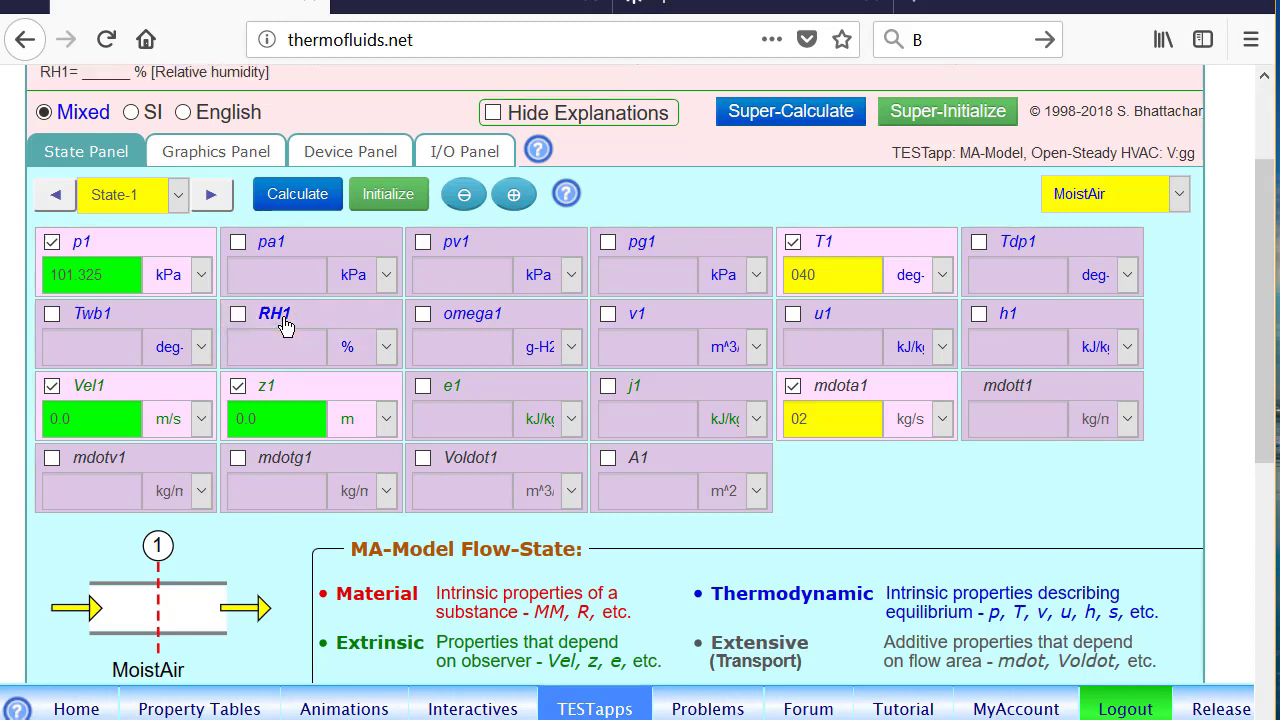
left_click(297, 194)
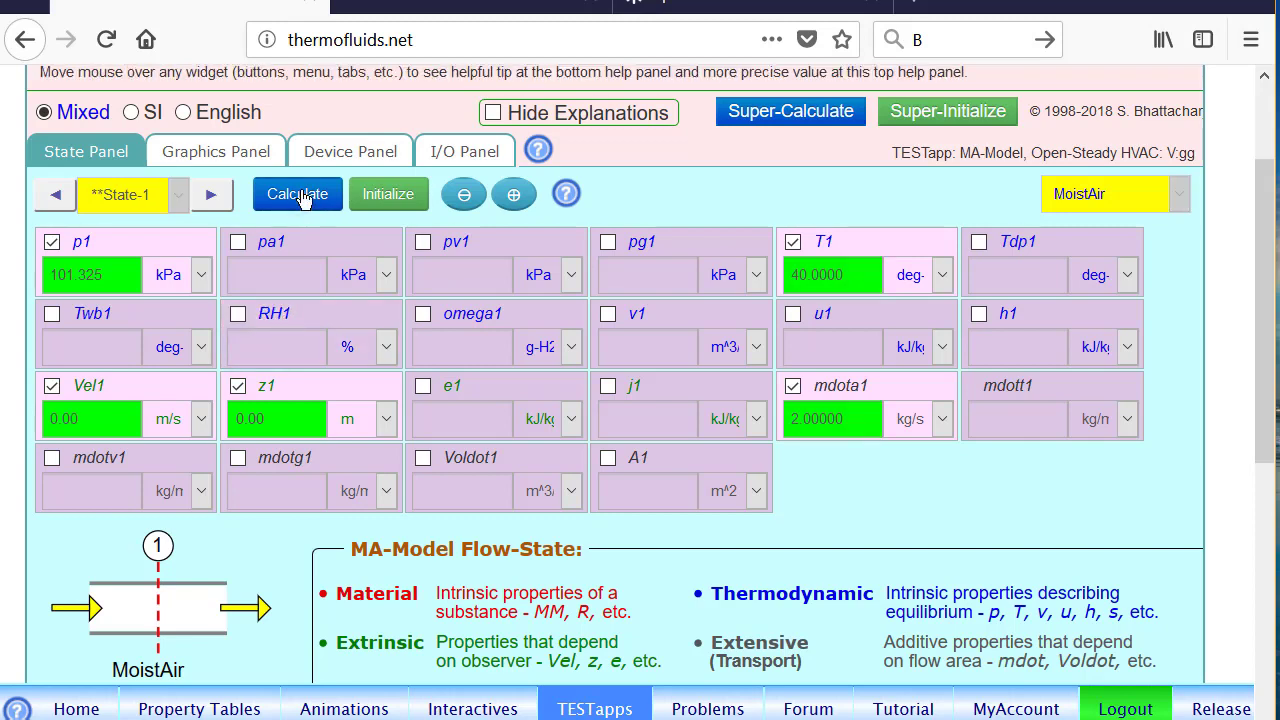
Enter 'RHinlet = 0.4' in the I/O Panel's user-code input area and calculate it
left_click(464, 151)
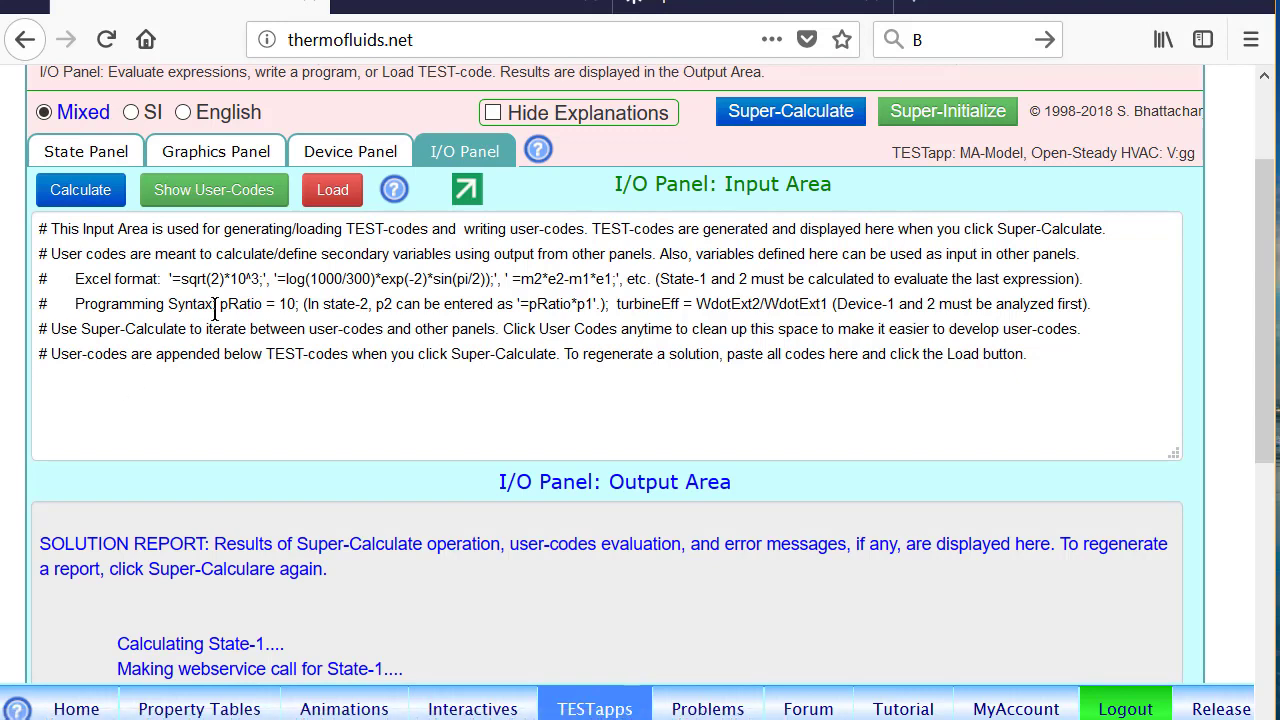
left_click(216, 199)
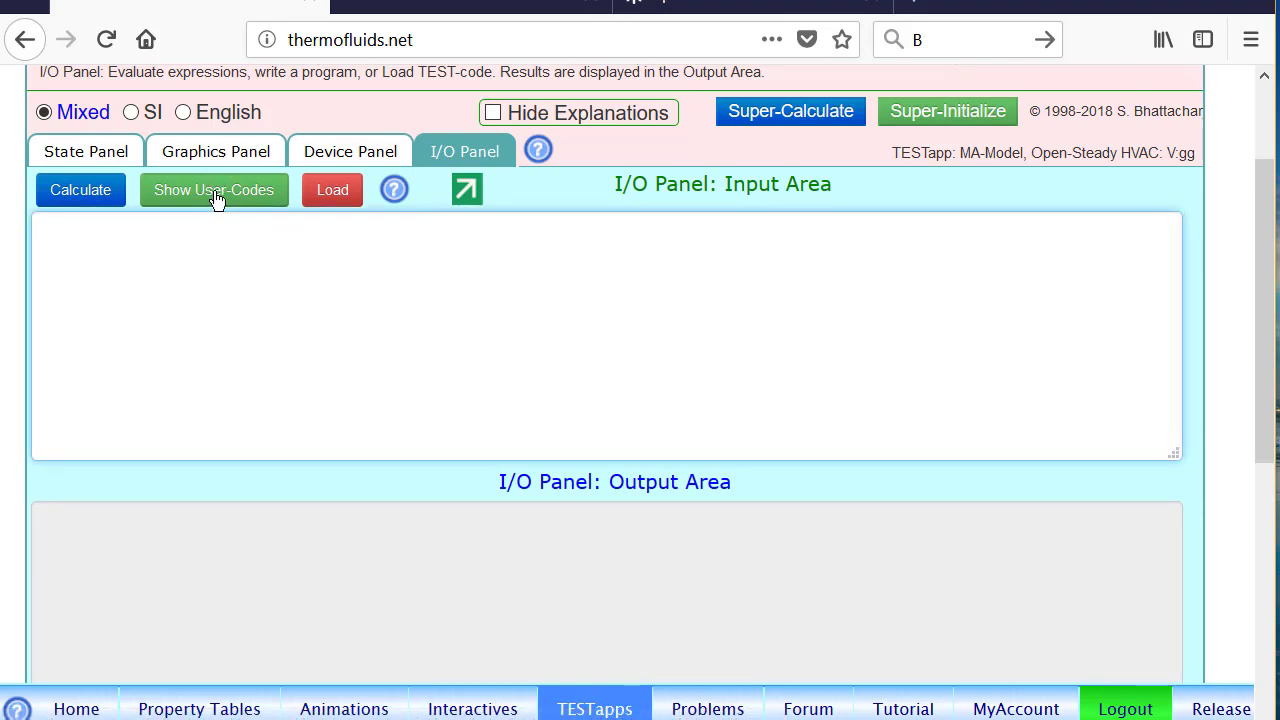
type("RHinlet = 0.4;")
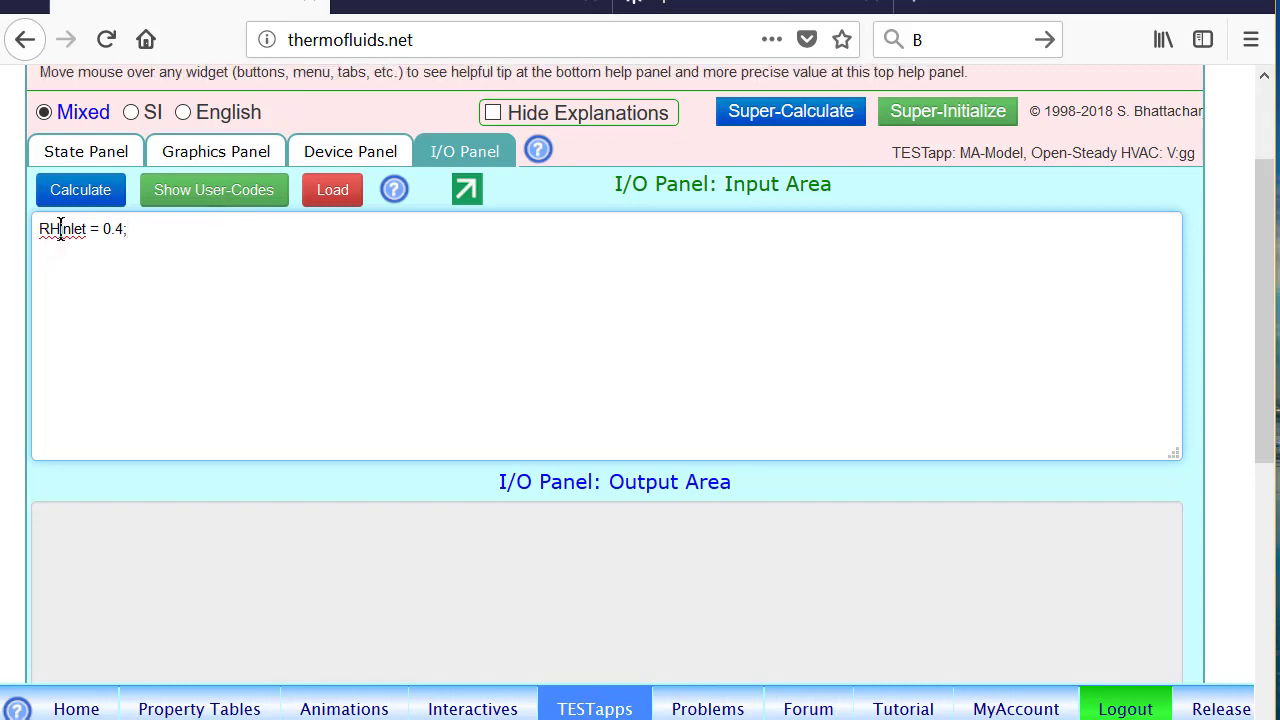
left_click(67, 190)
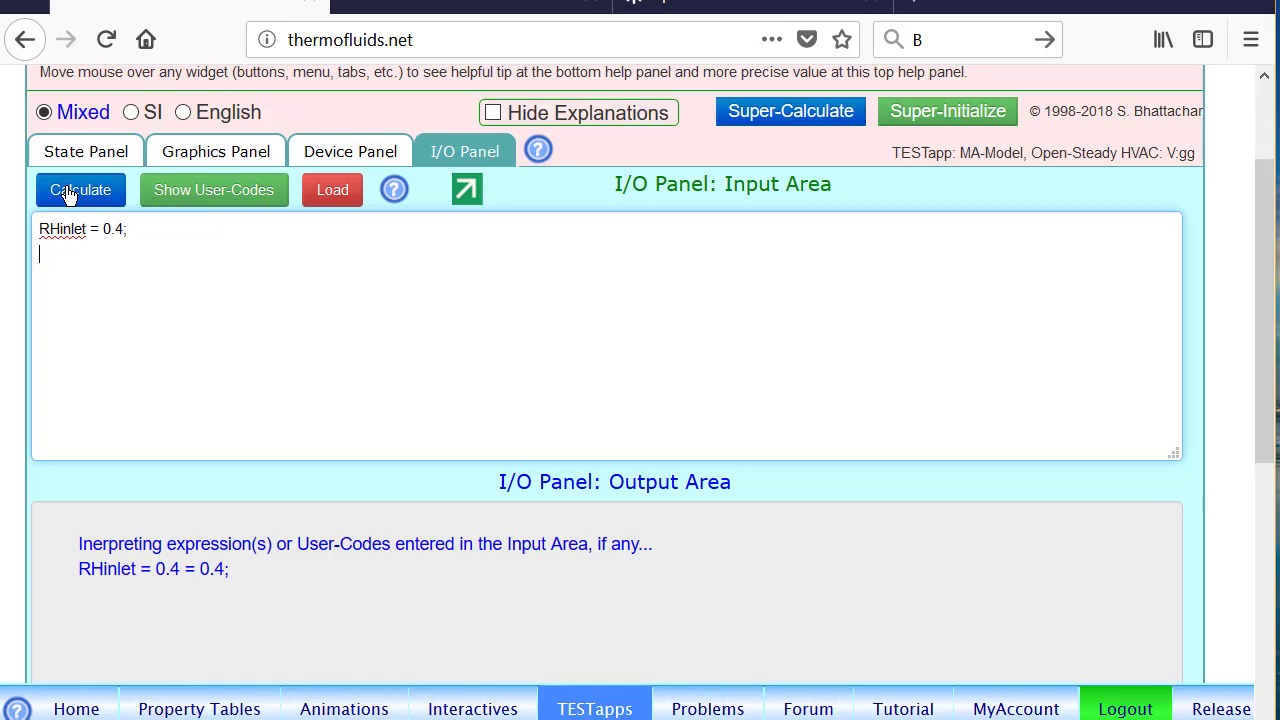
Set RH1 to =RHinlet and calculate State-1, giving h1 = 88.2979 kJ/kg
left_click(82, 151)
left_click(299, 318)
type("0")
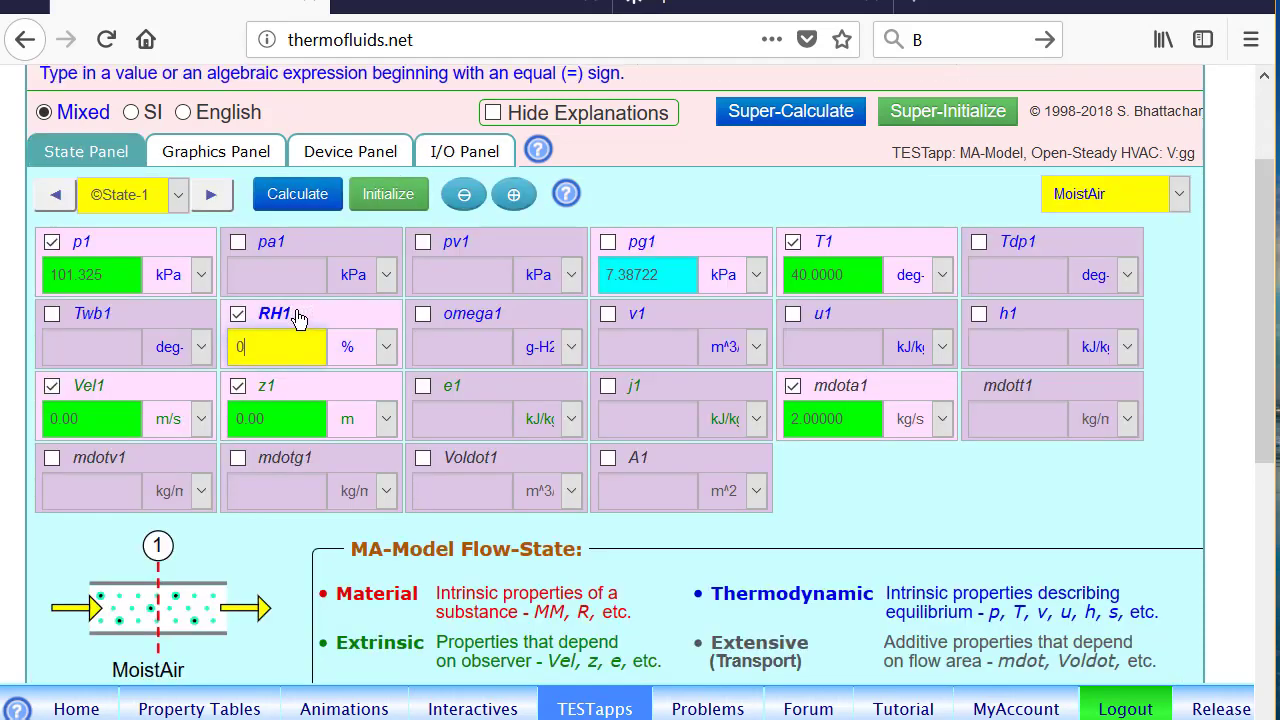
key("BackSpace")
type("=")
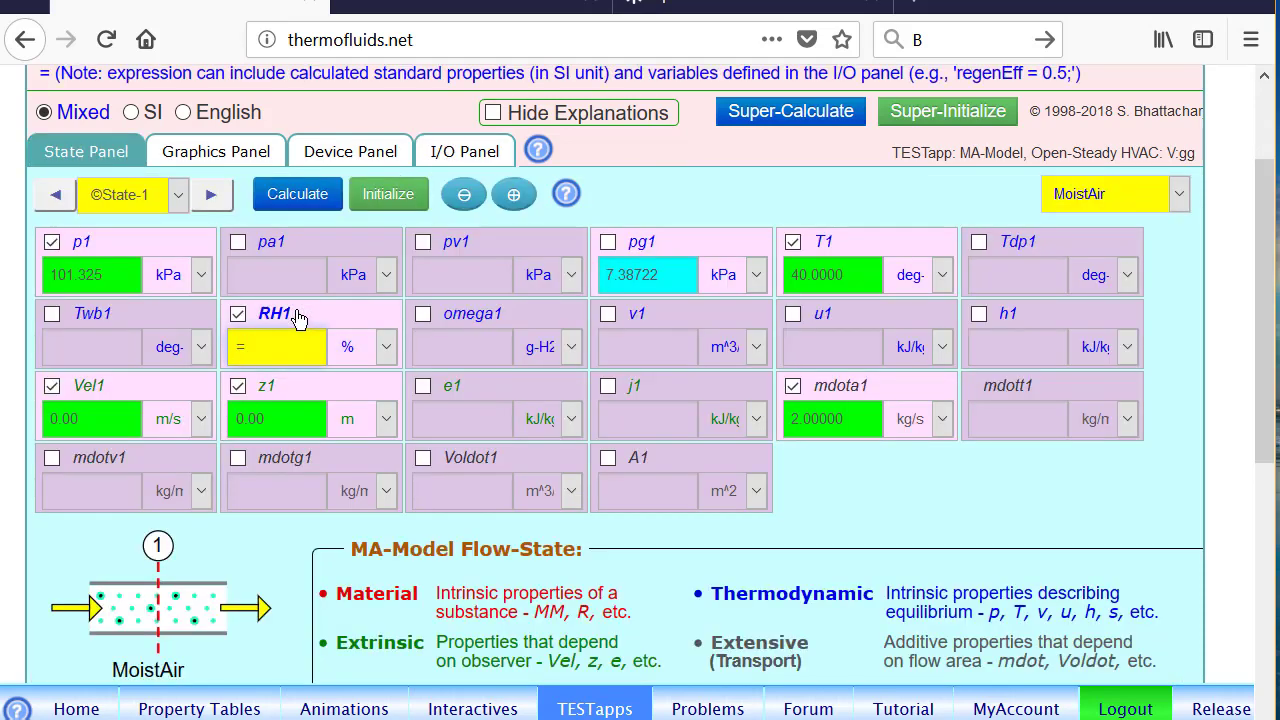
type("RH")
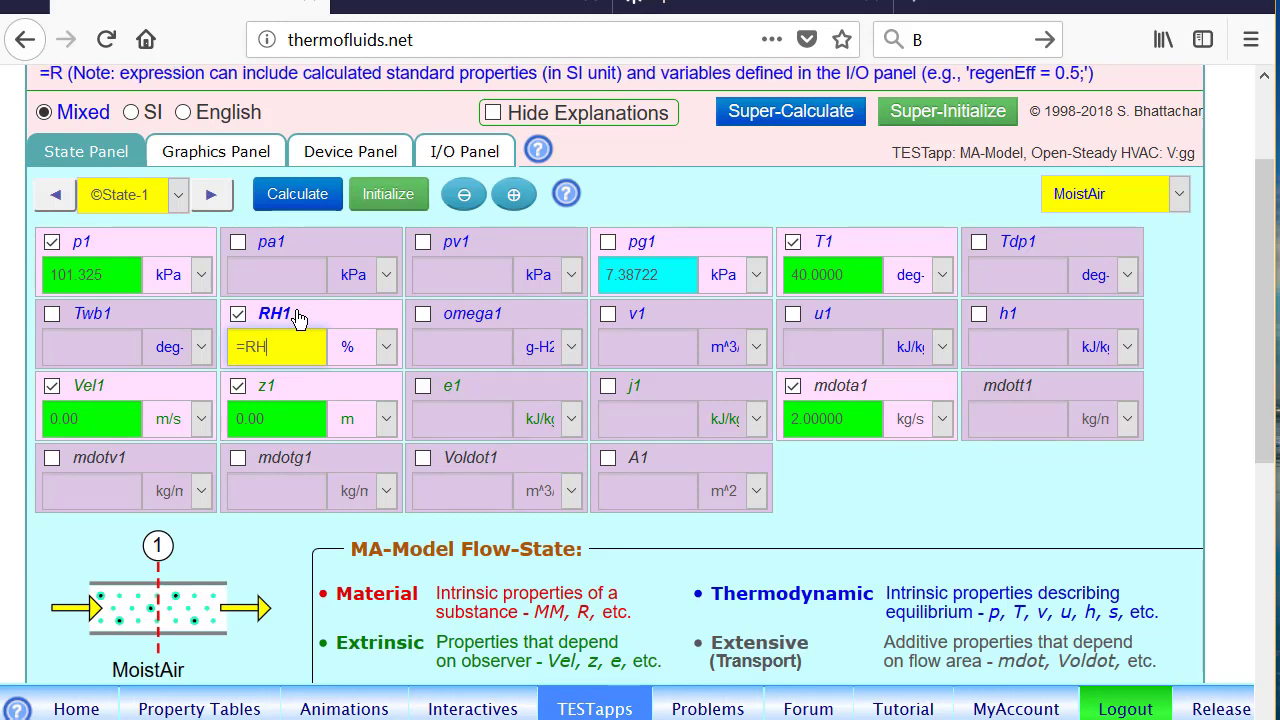
type("inlet")
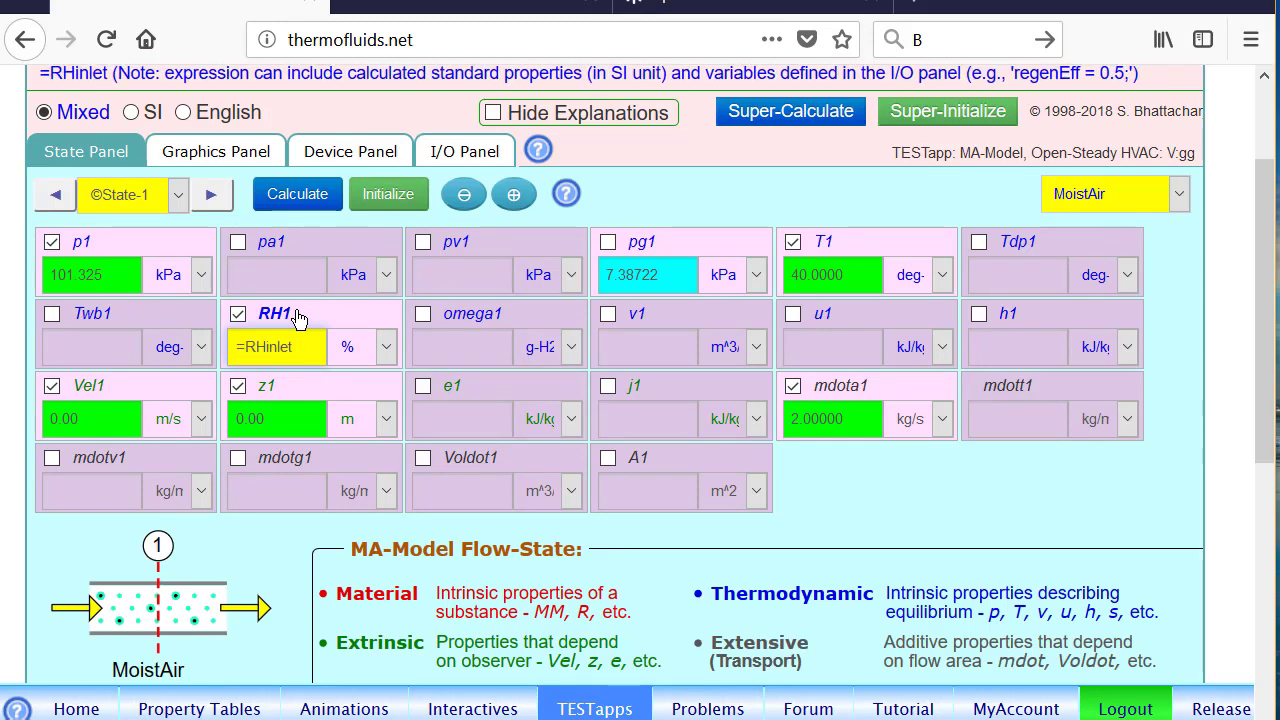
key("Return")
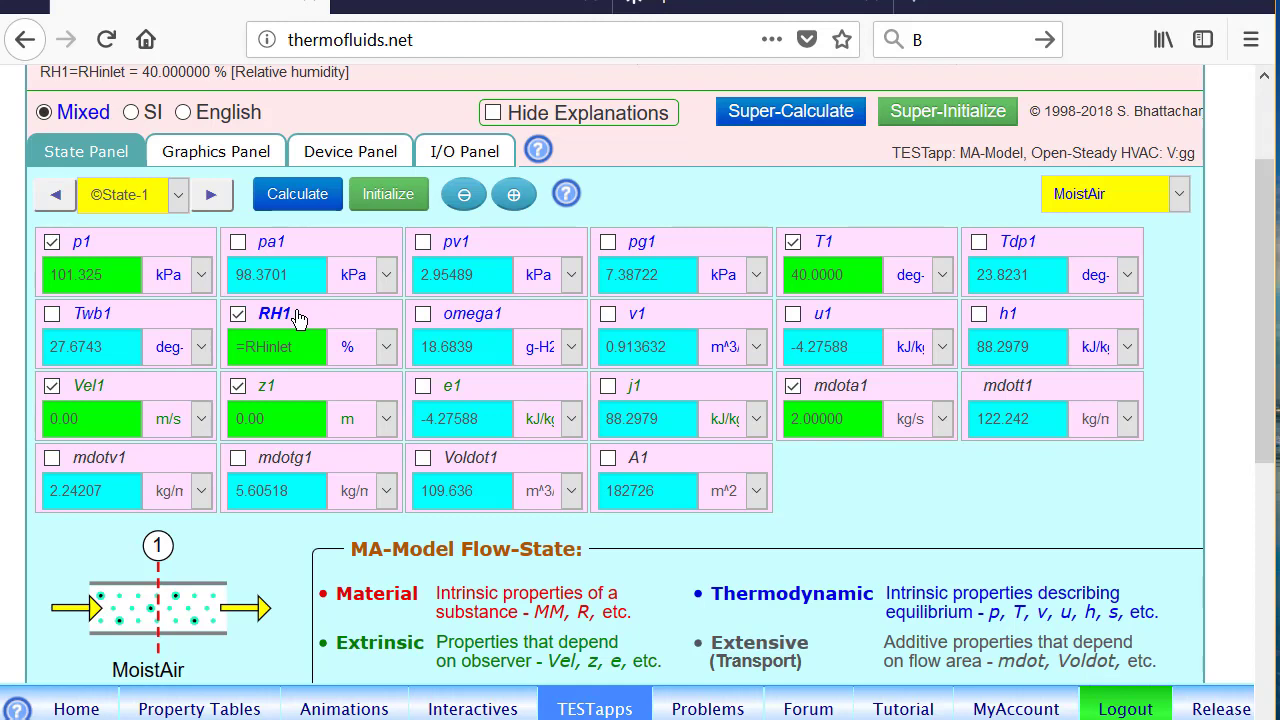
On State-2, set T2 = 10 and mdota2 = =mdota1, correcting the mistyped mdot1
left_click(210, 198)
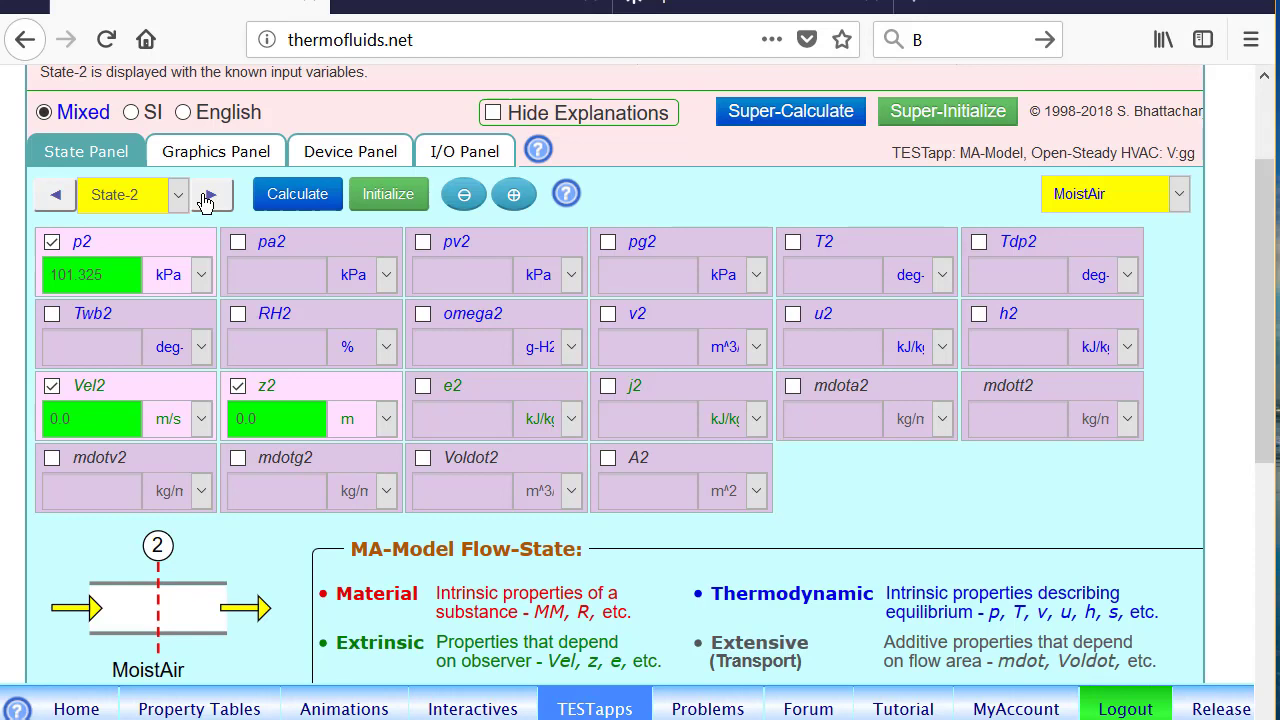
left_click(848, 245)
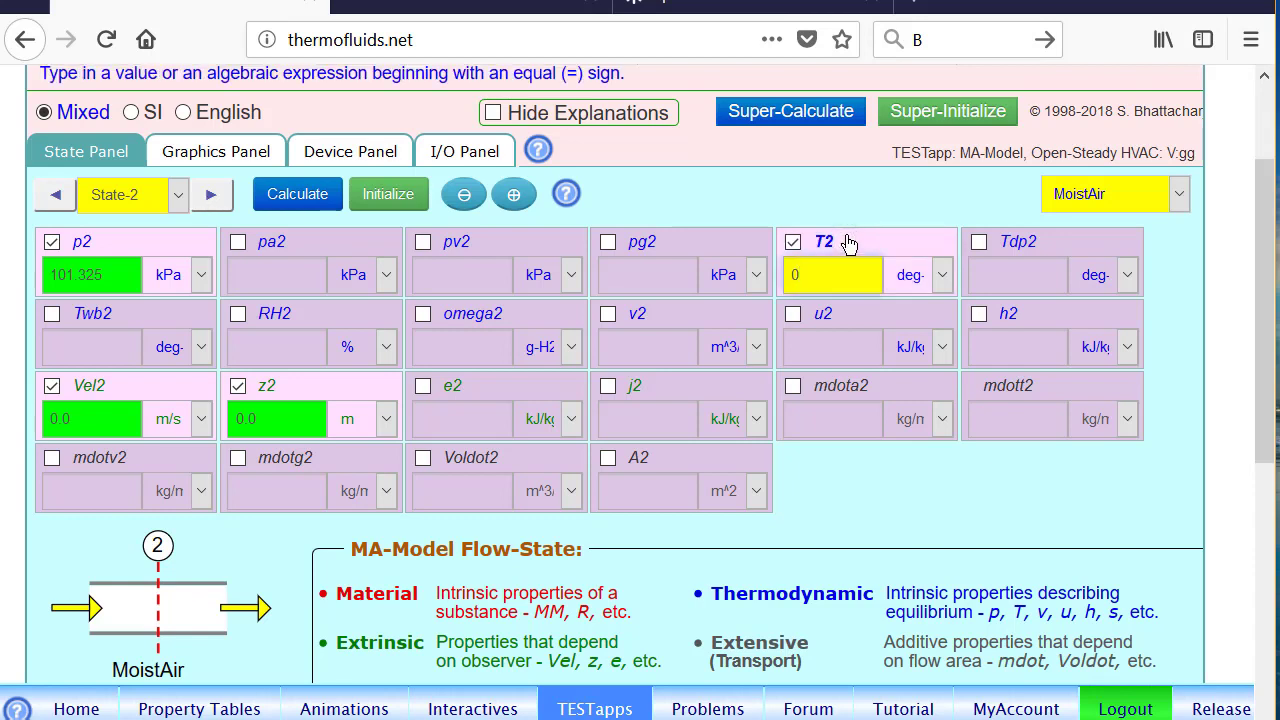
type("10")
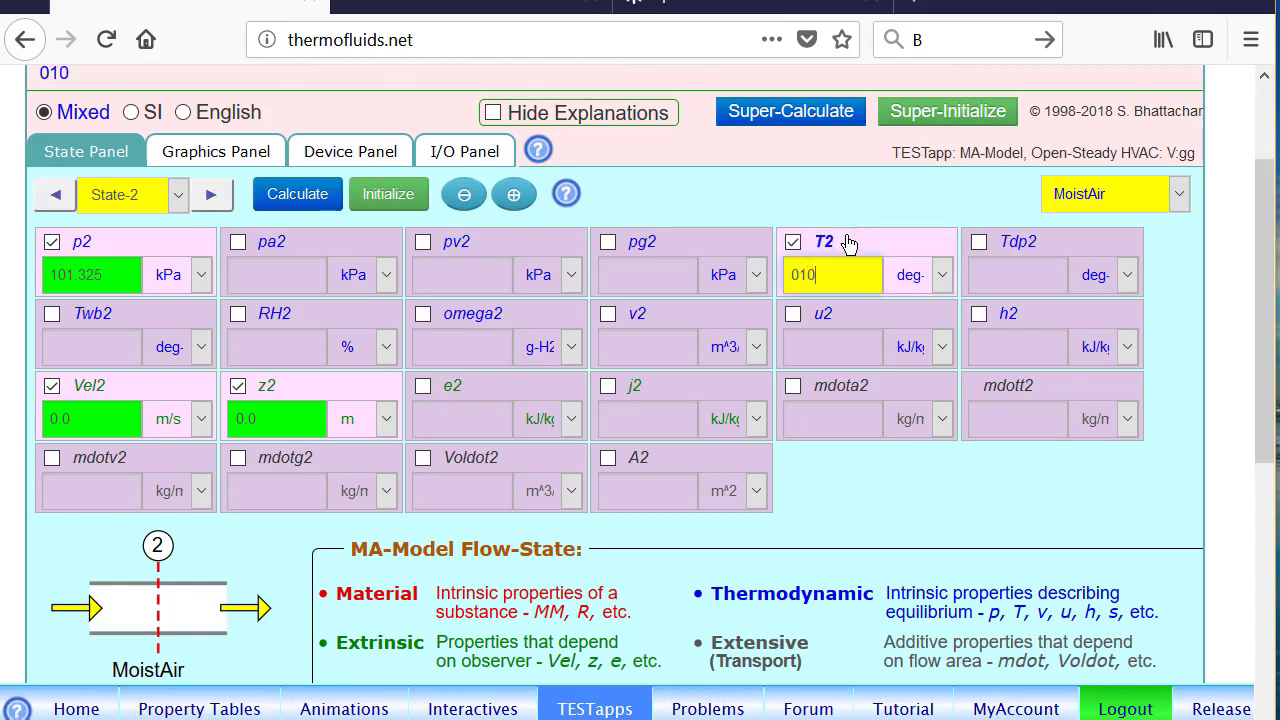
left_click(894, 390)
key("BackSpace")
type("=")
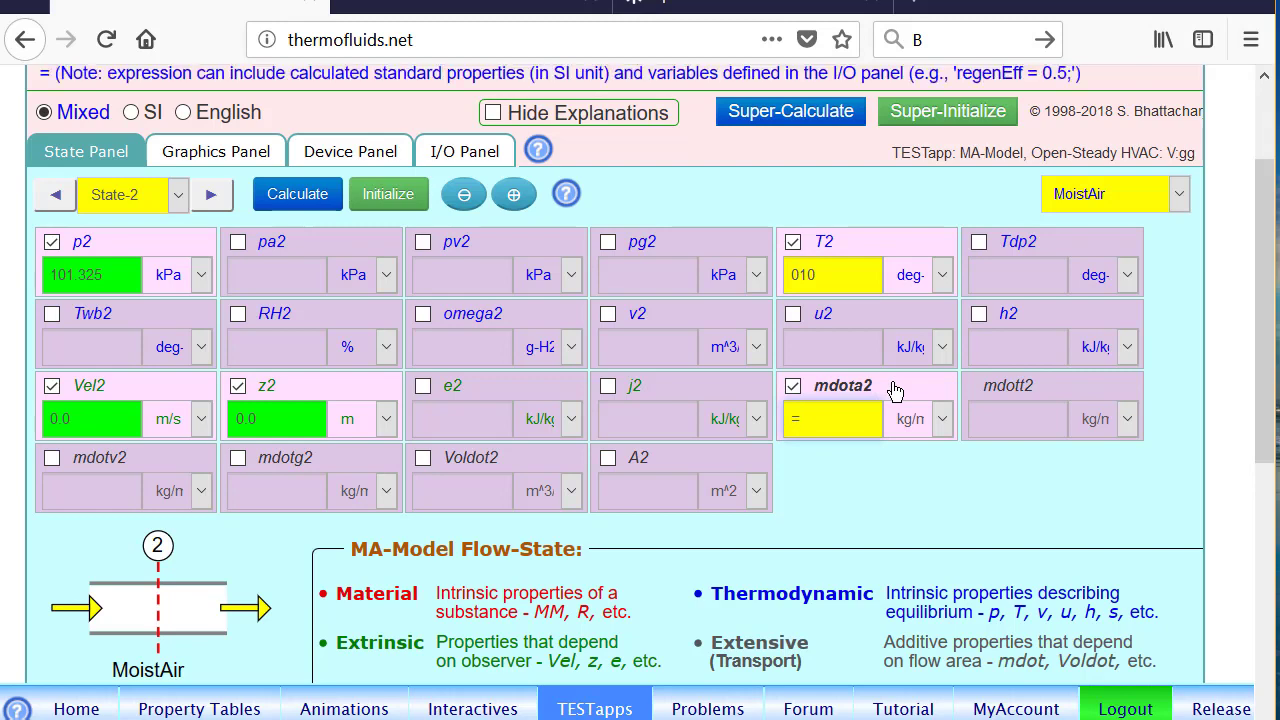
type("mdot")
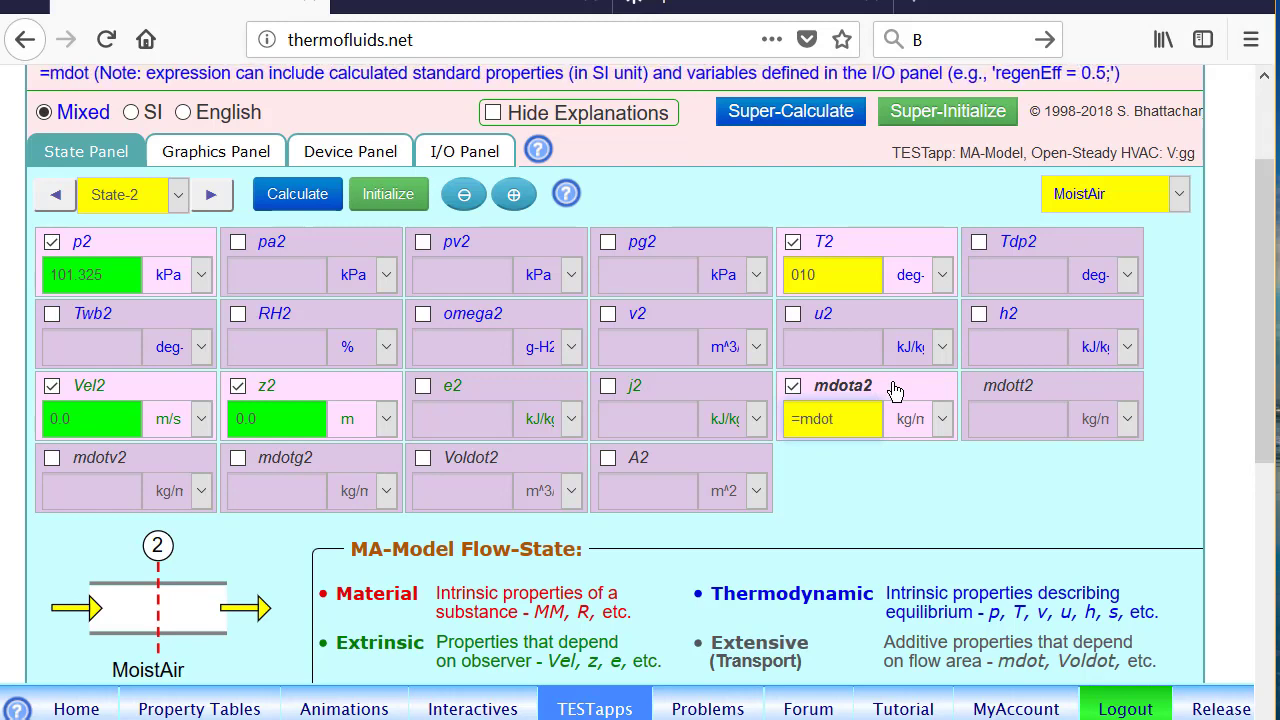
type("1")
key("Return")
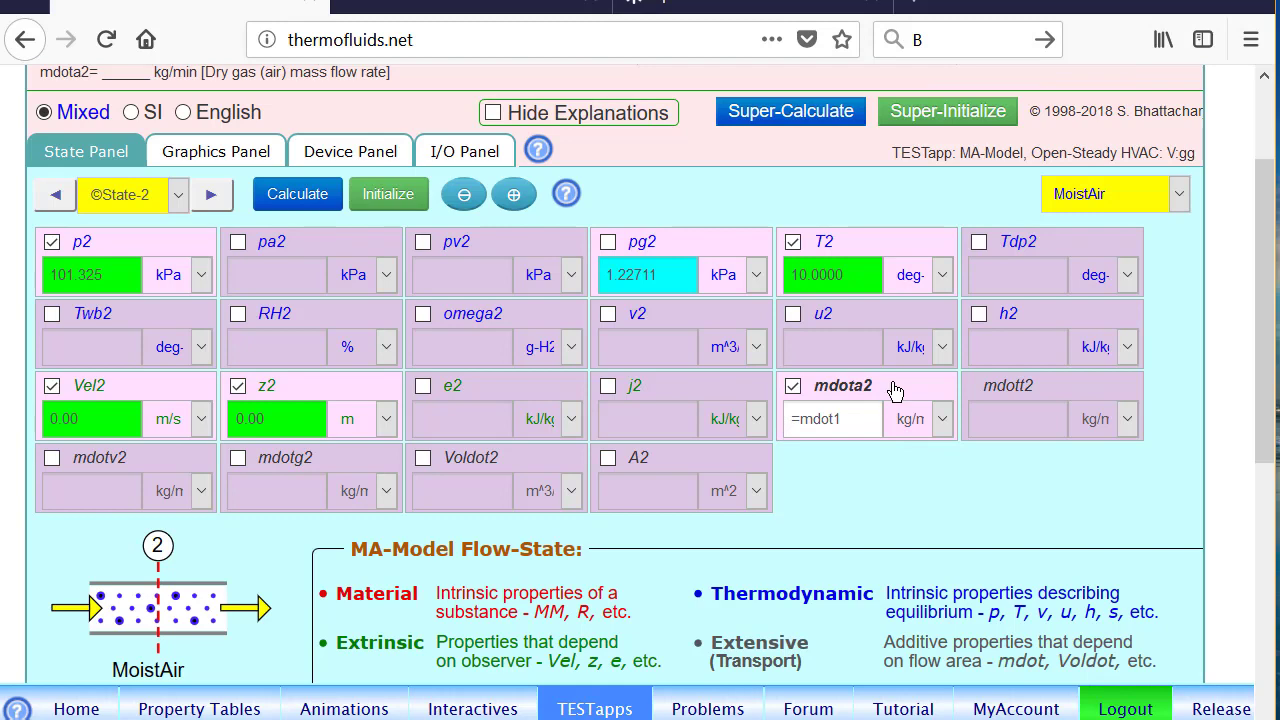
left_click(878, 405)
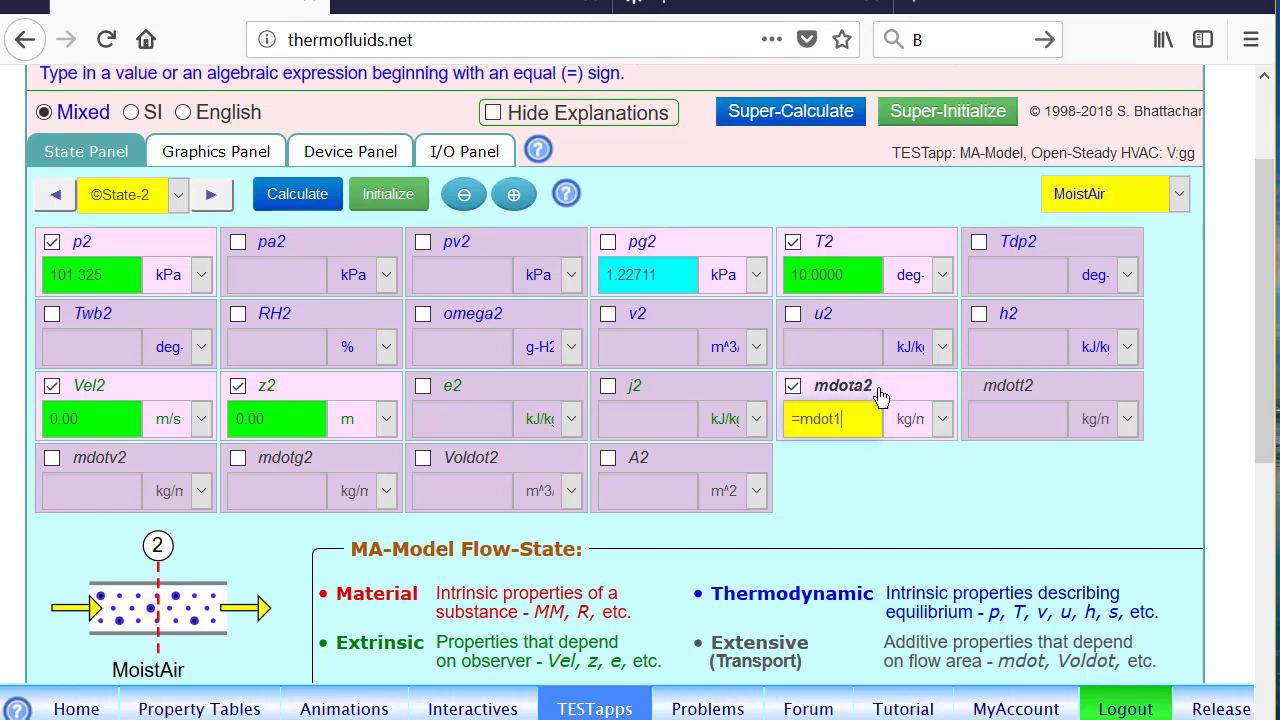
key("BackSpace")
type("a1")
key("Return")
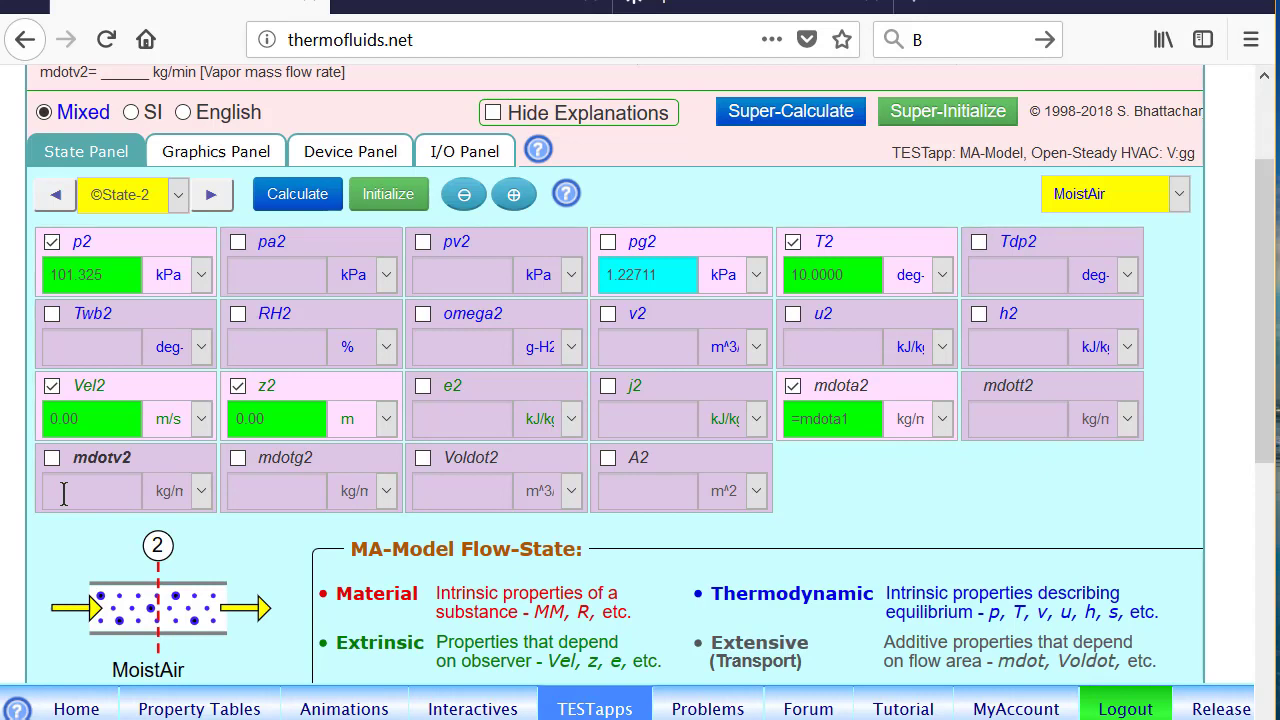
Set RH2 to 100 and calculate State-2
left_click(295, 316)
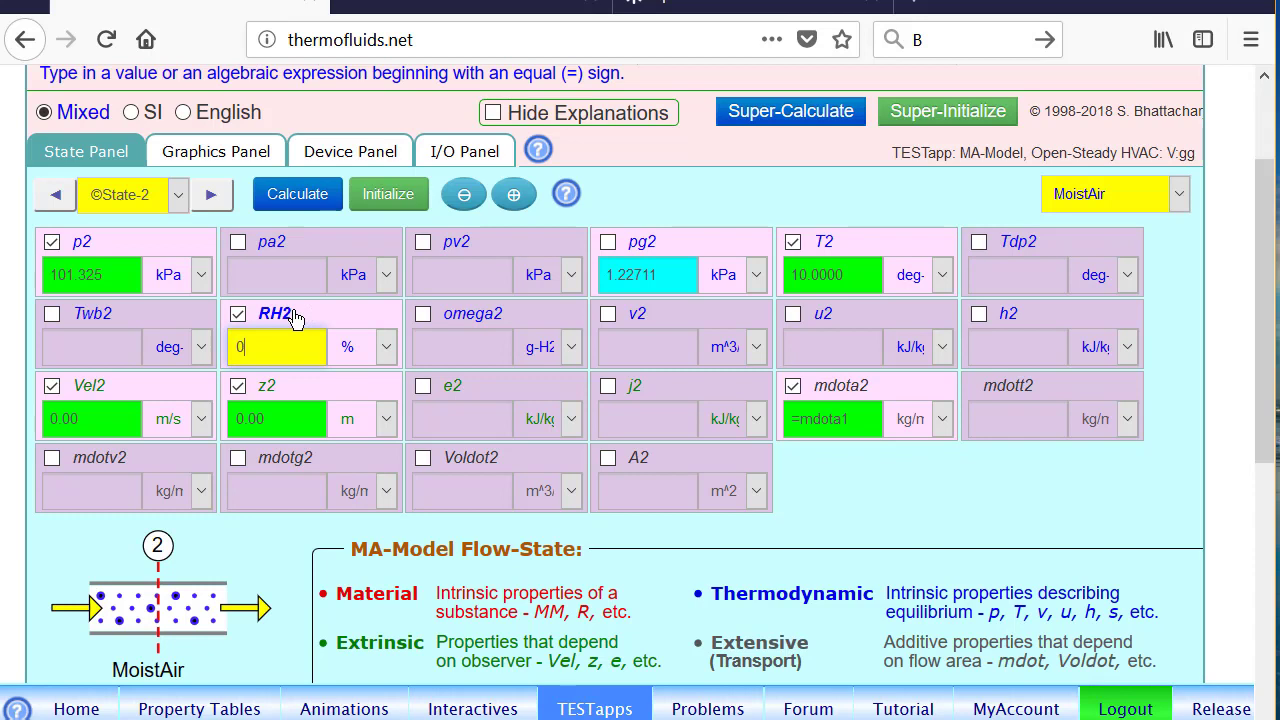
key("BackSpace")
type("100")
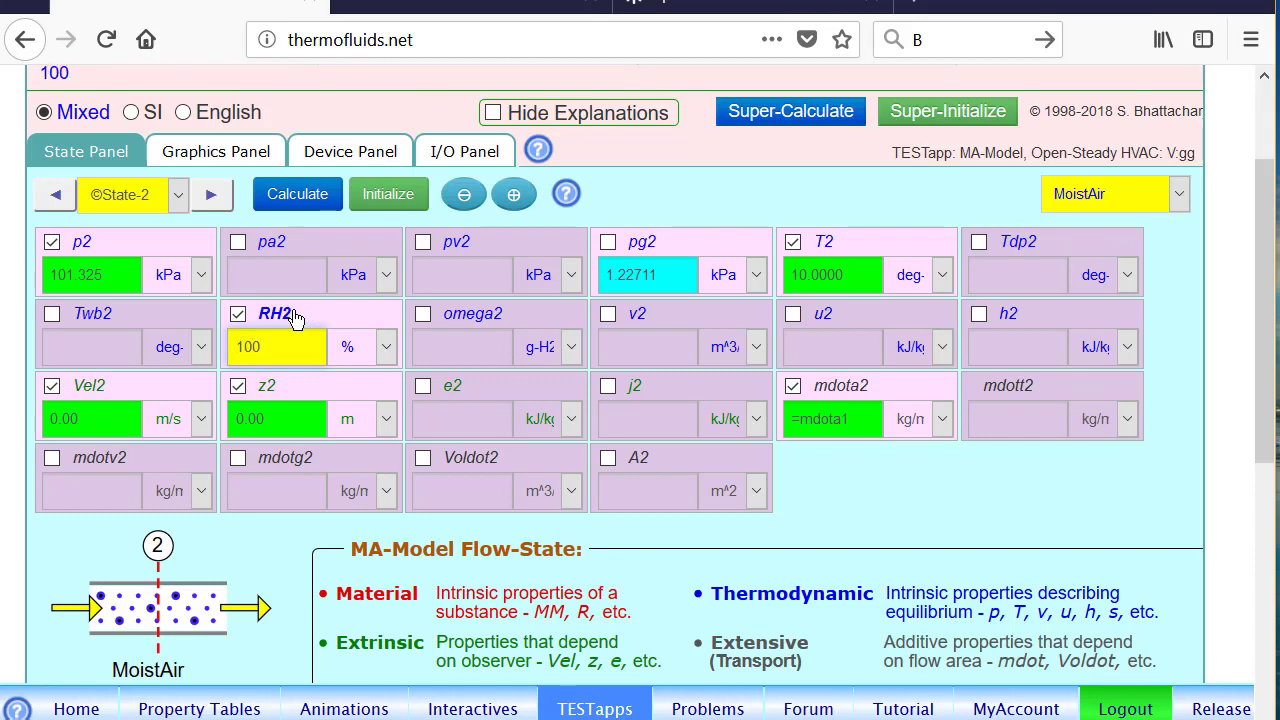
left_click(290, 197)
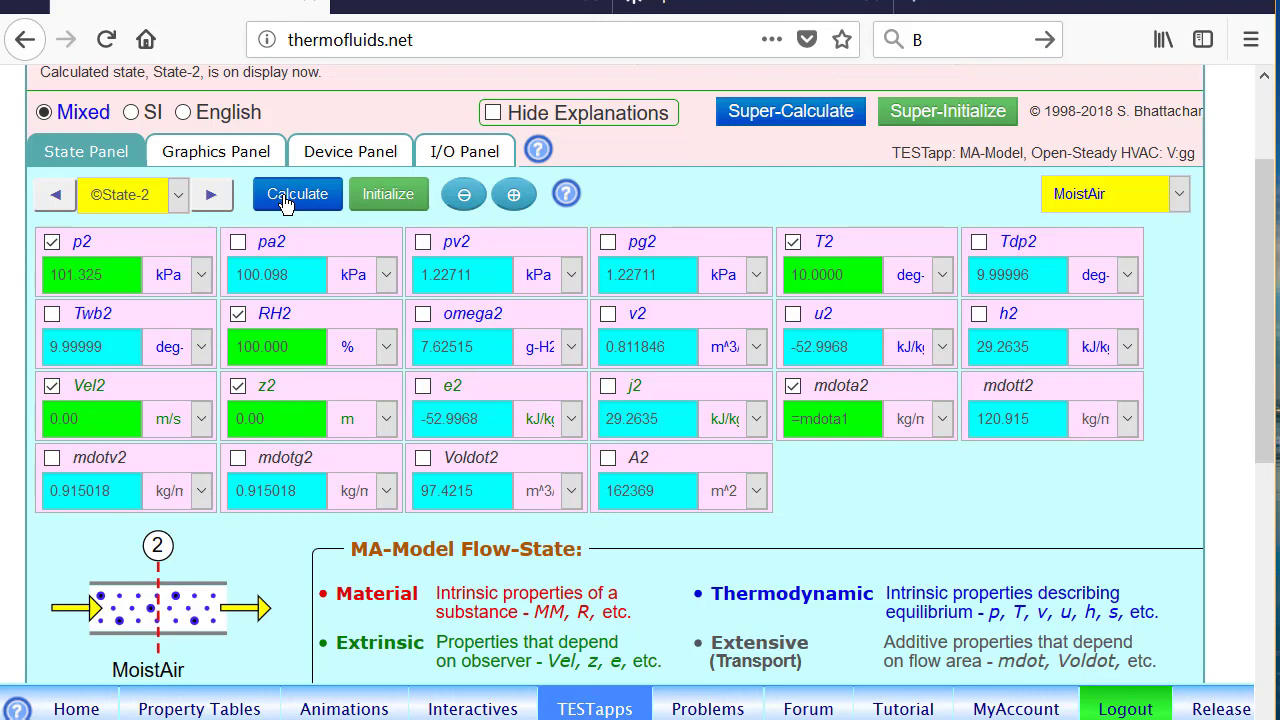
Move to State-3 and choose H2O(PC) as its working substance
left_click(207, 199)
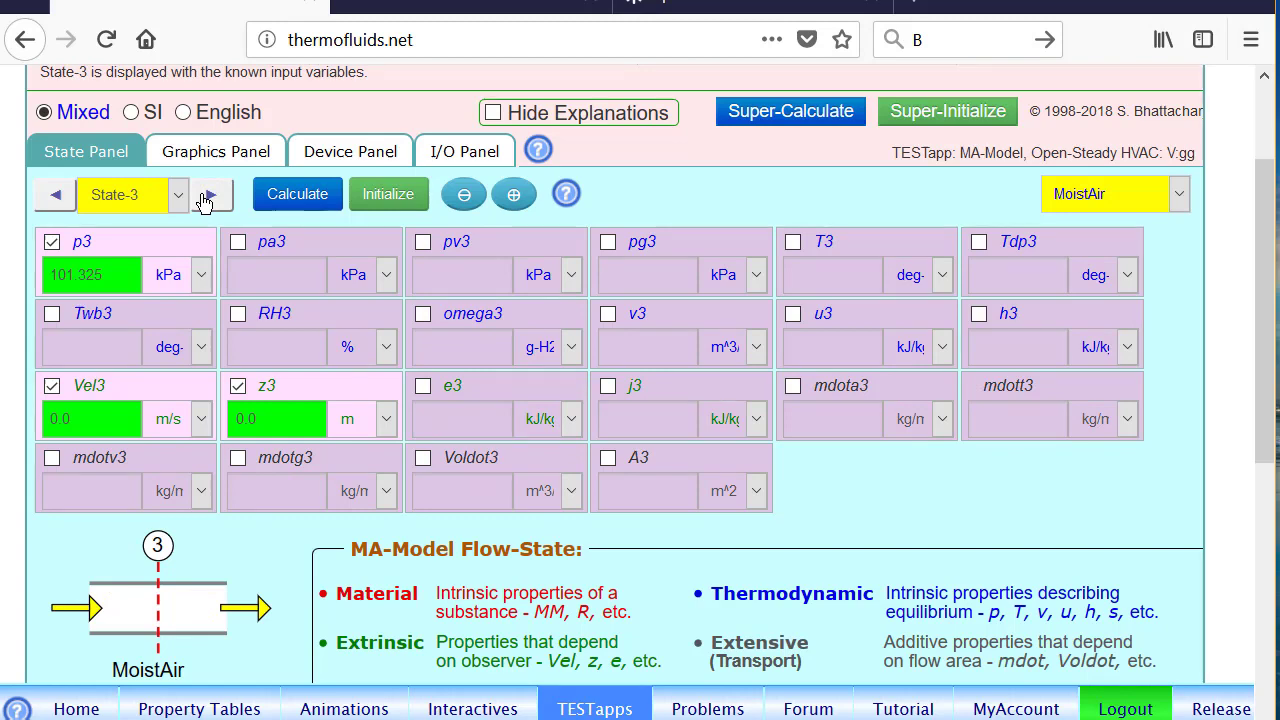
left_click(1179, 196)
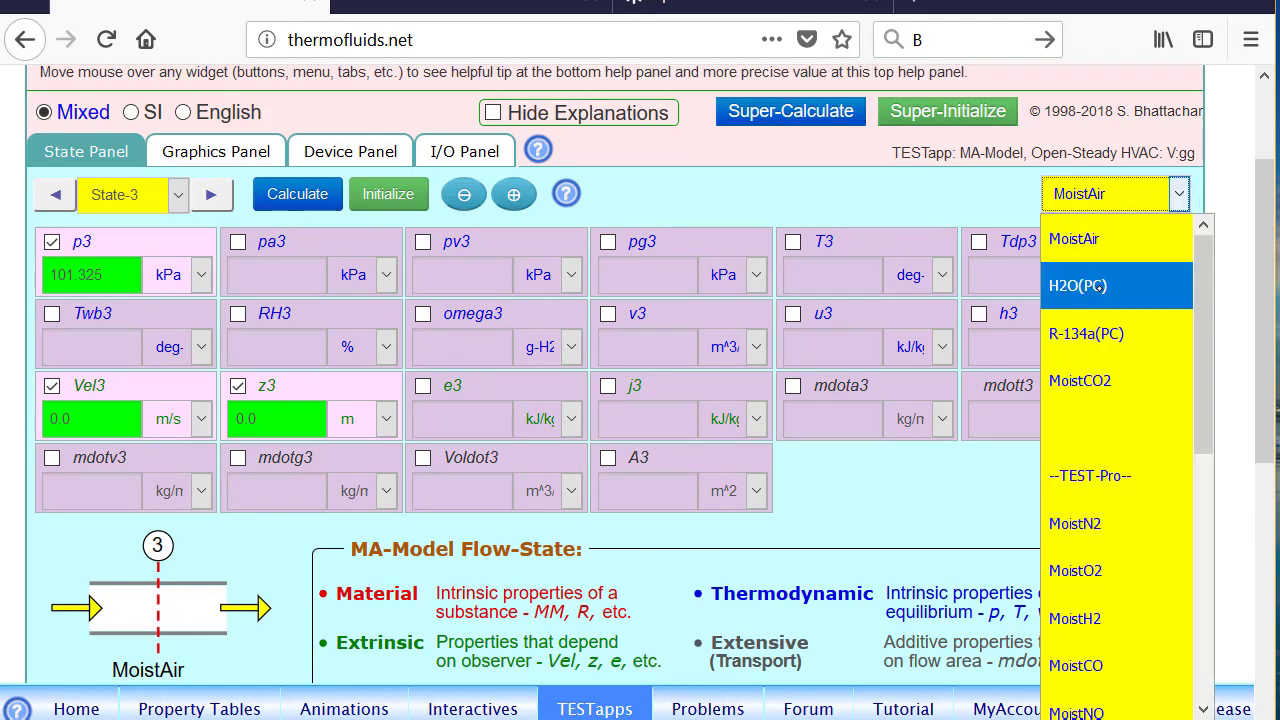
left_click(1100, 287)
left_click(1102, 285)
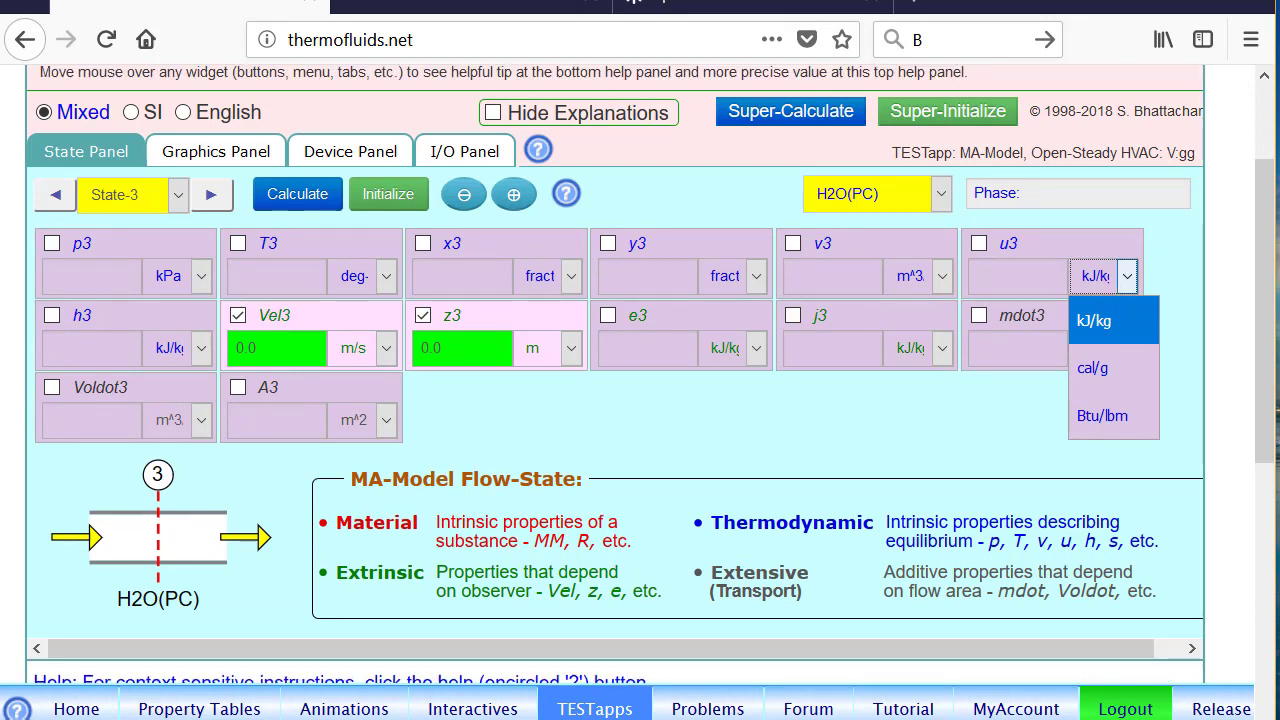
key("Escape")
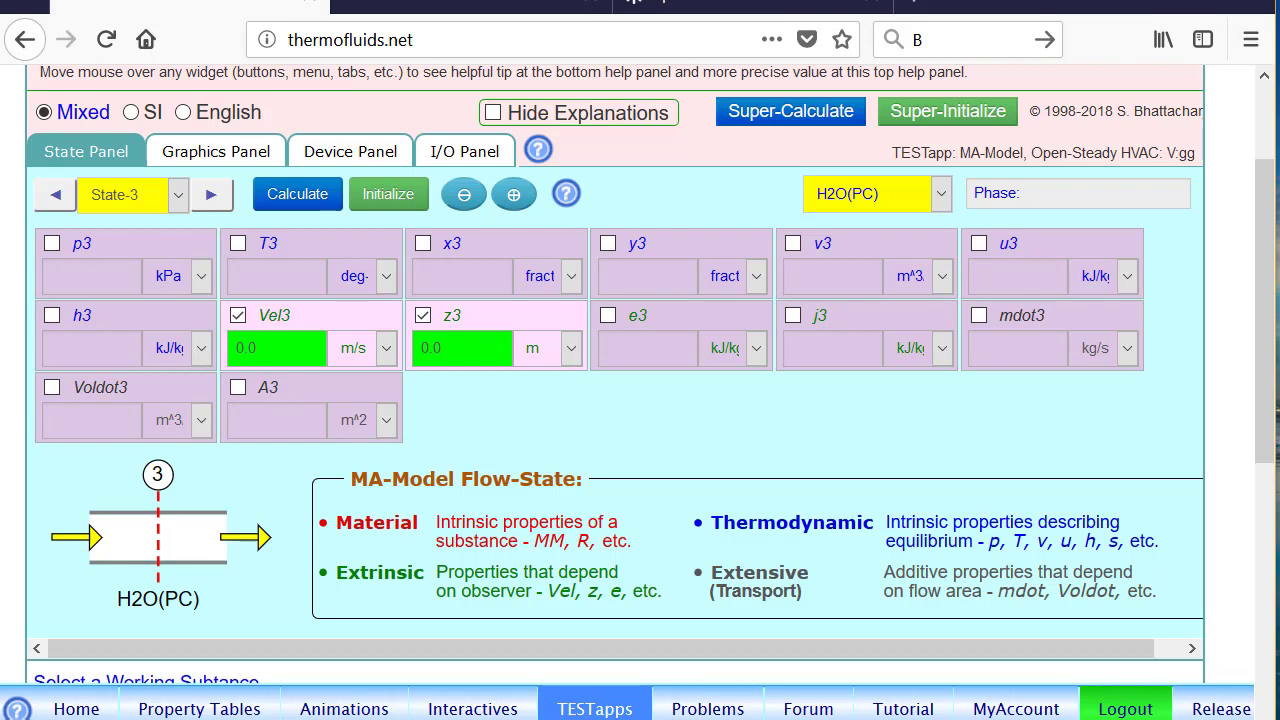
Set T3 to T2, mark quality x3 as known, and calculate State-3
left_click(313, 240)
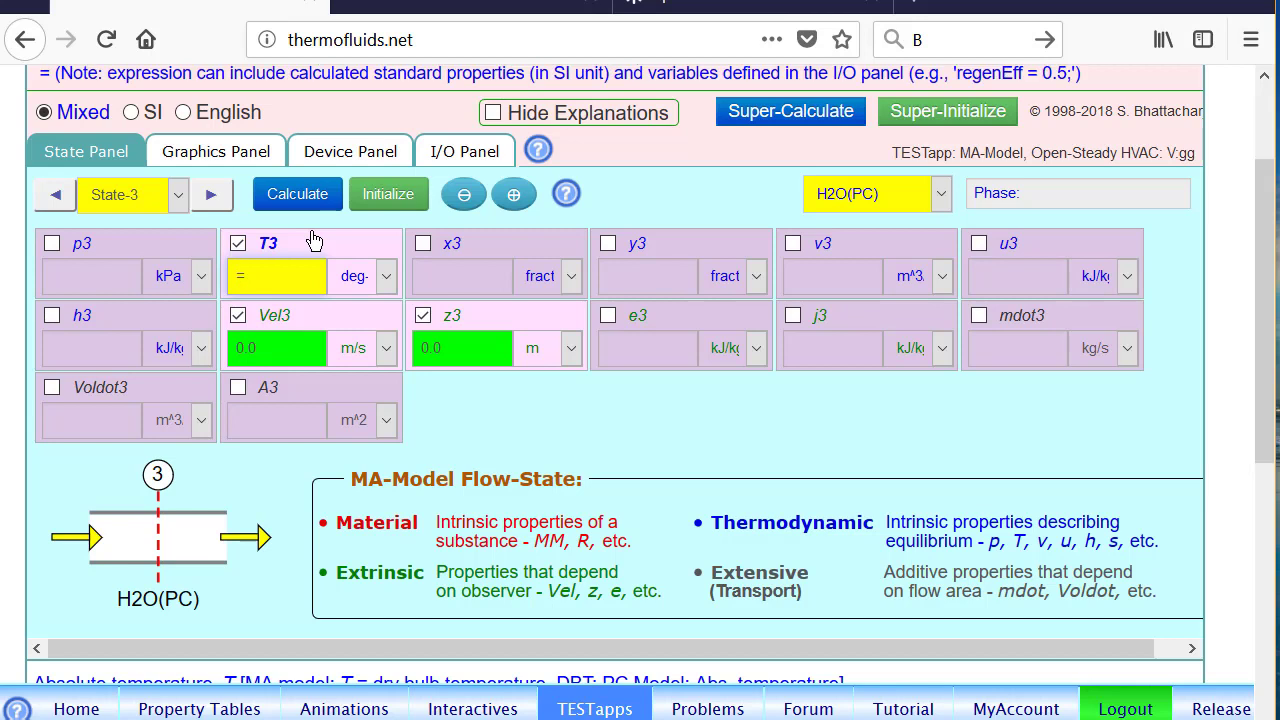
type("T2")
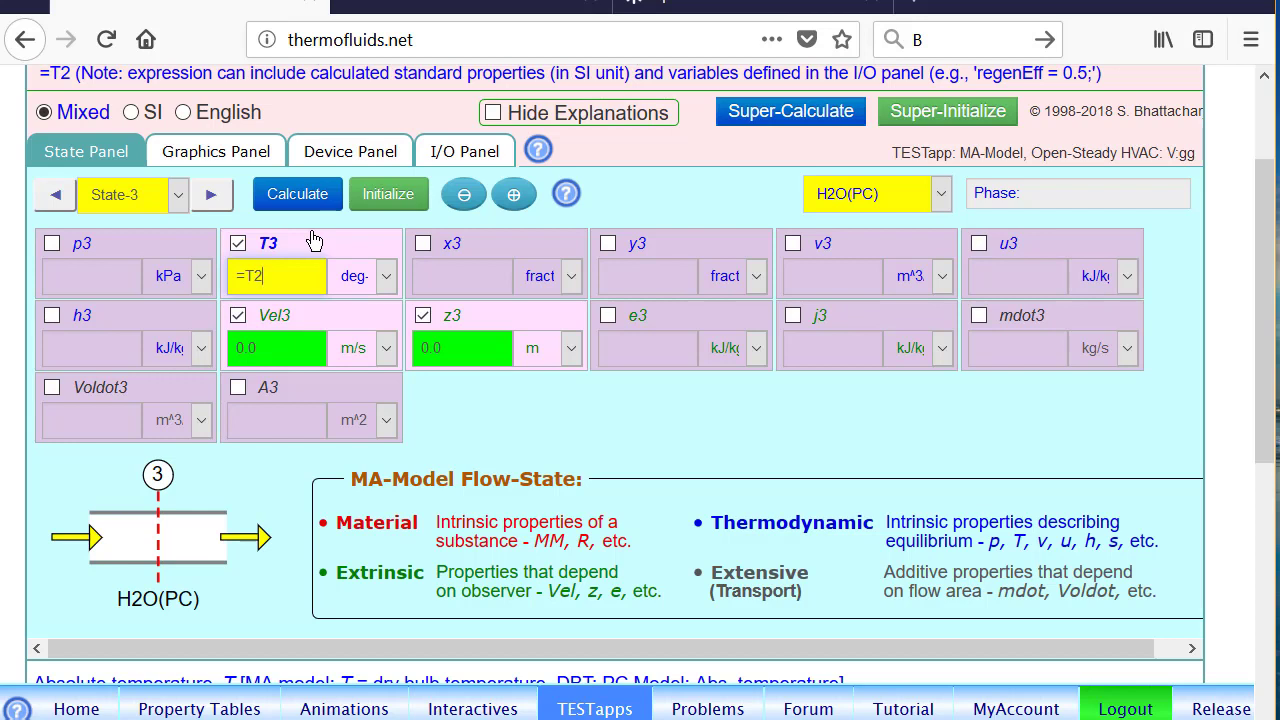
left_click(501, 245)
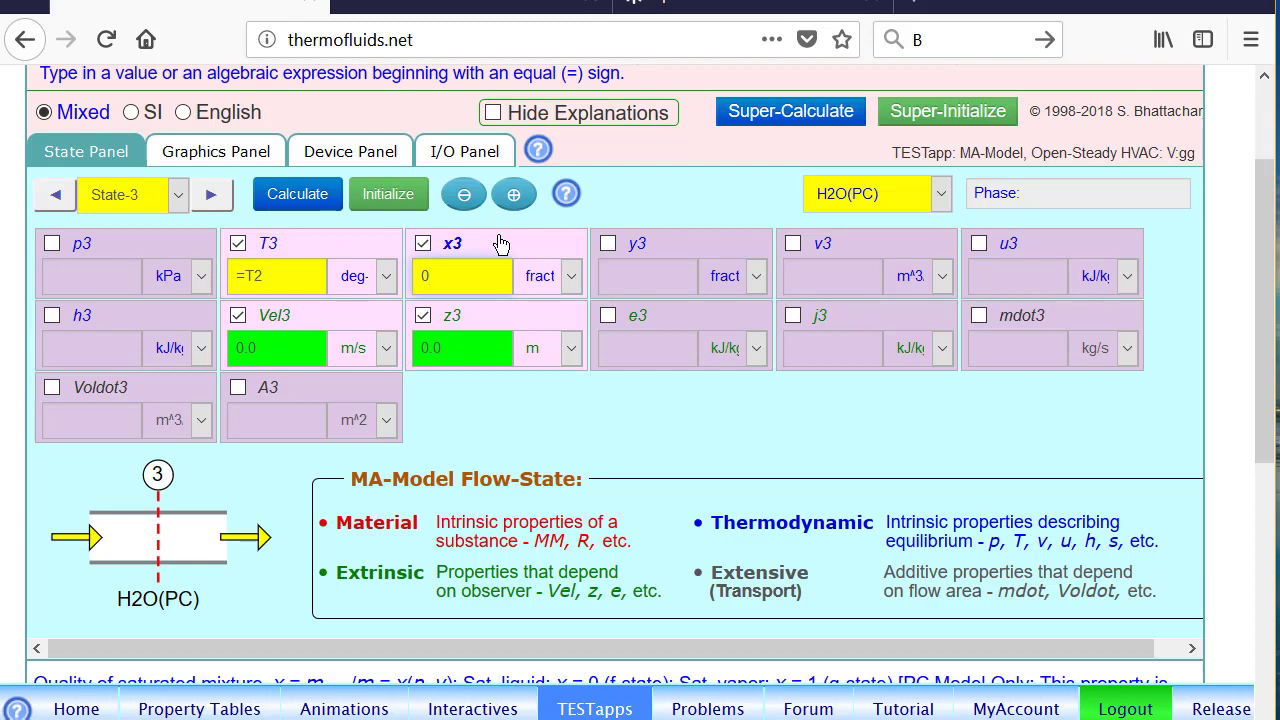
key("Return")
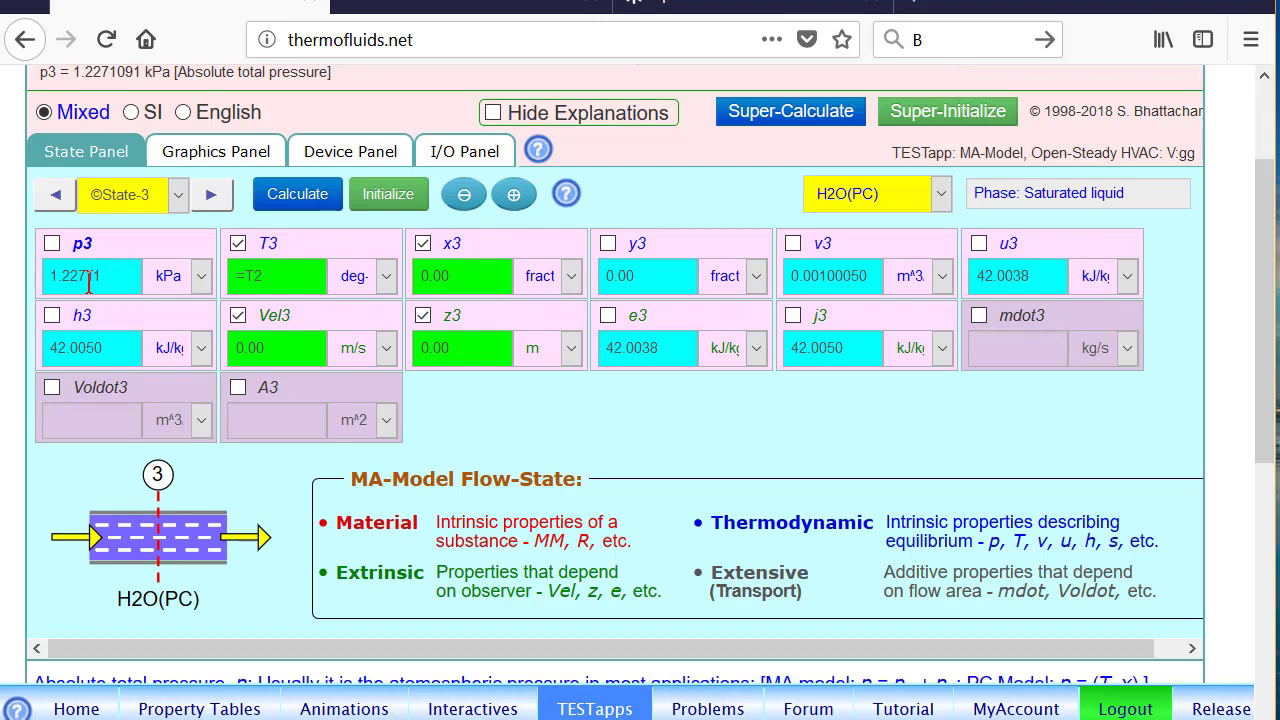
Uncheck x3, set State-3's pressure p3 to 100, and recalculate
left_click(423, 243)
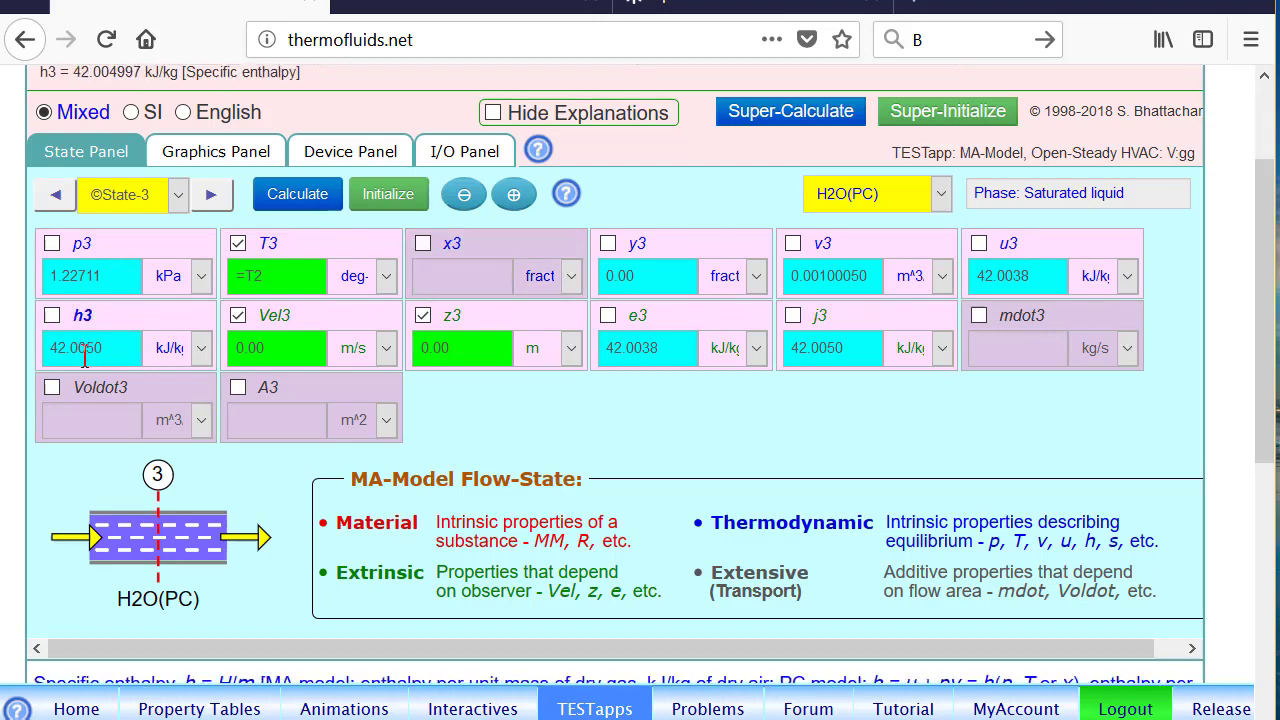
left_click(110, 249)
left_click(115, 249)
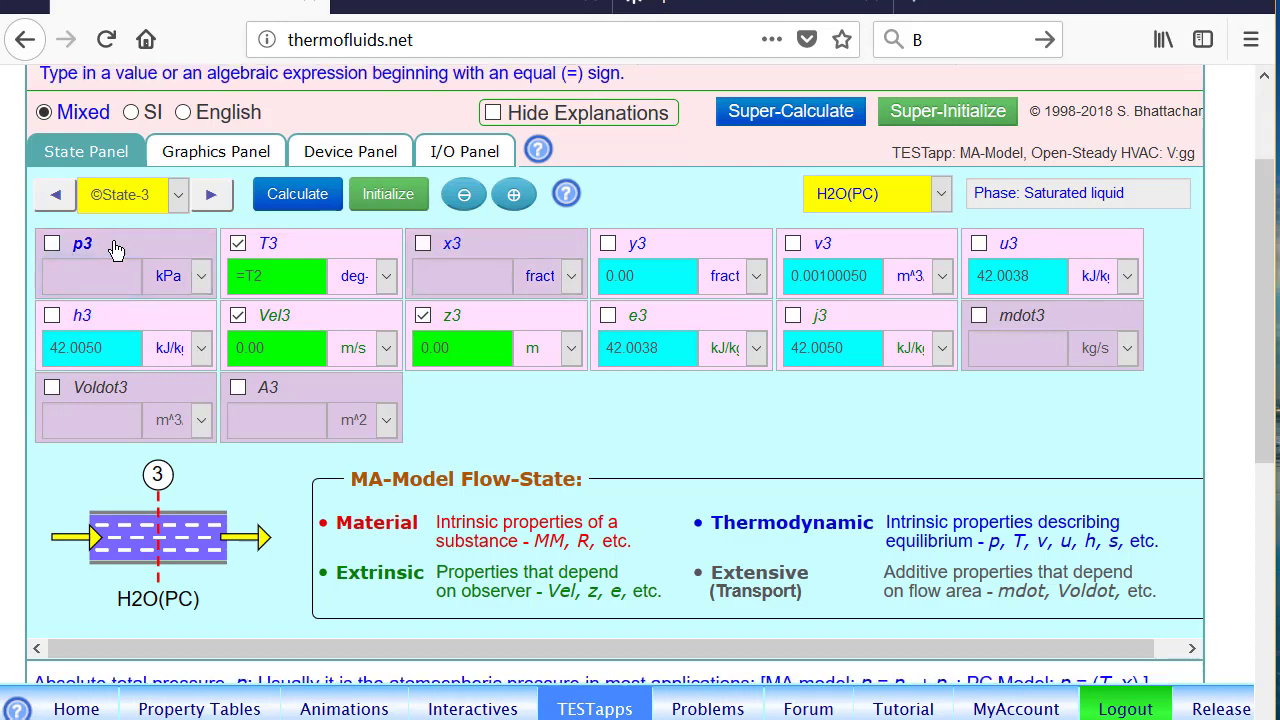
left_click(115, 249)
key("BackSpace")
key("BackSpace")
key("BackSpace")
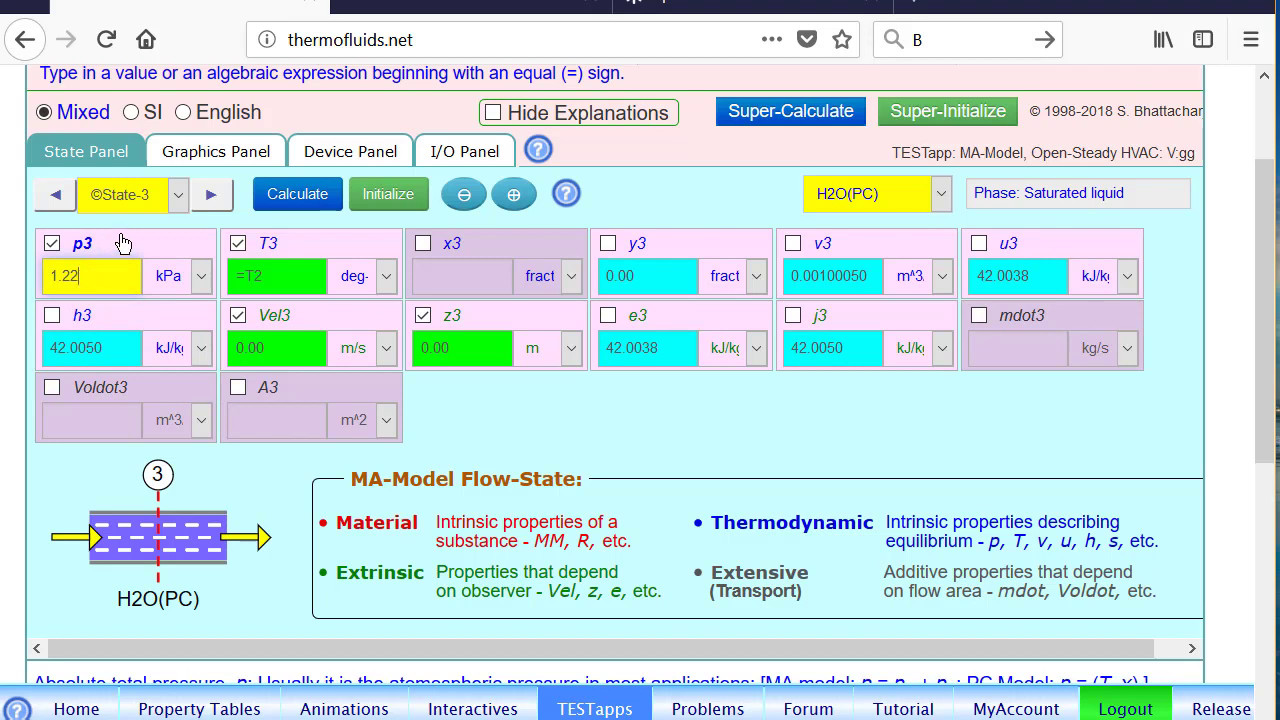
key("BackSpace")
key("BackSpace")
key("BackSpace")
key("BackSpace")
type("100")
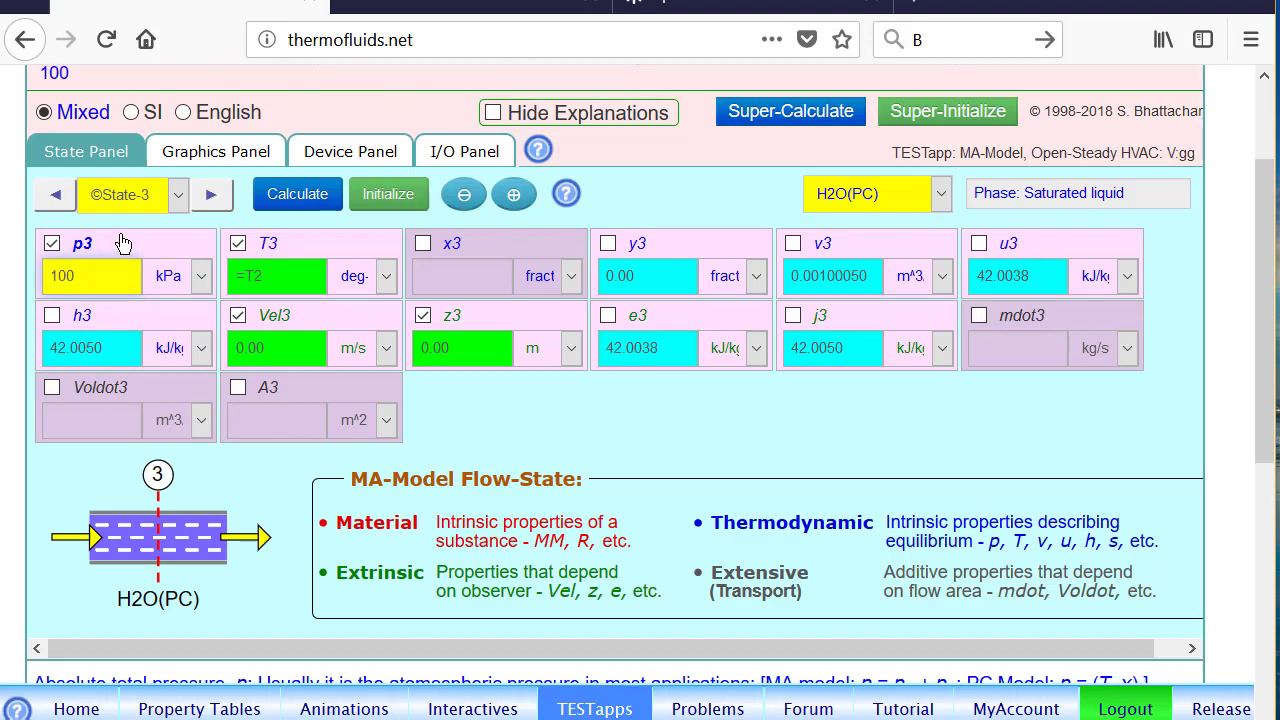
key("Return")
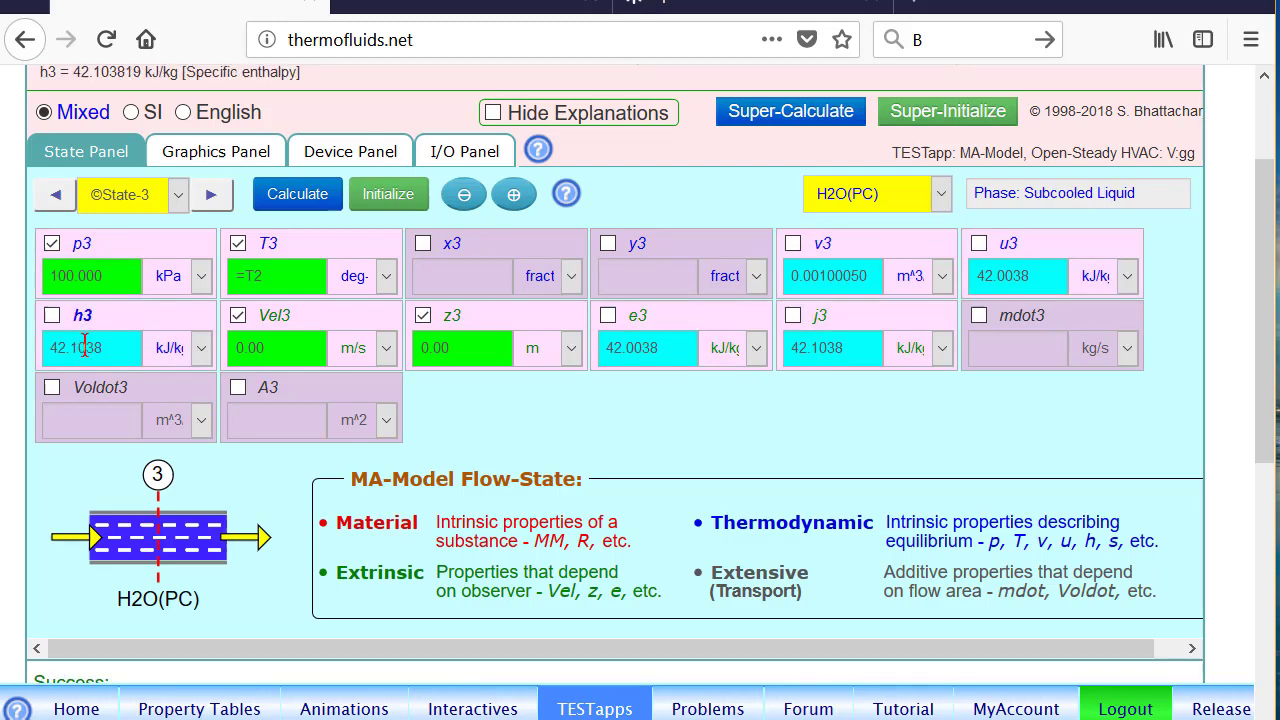
Replace the fixed pressure with quality x3 = 0 and recalculate State-3 as saturated liquid
left_click(98, 248)
left_click(478, 250)
type("0")
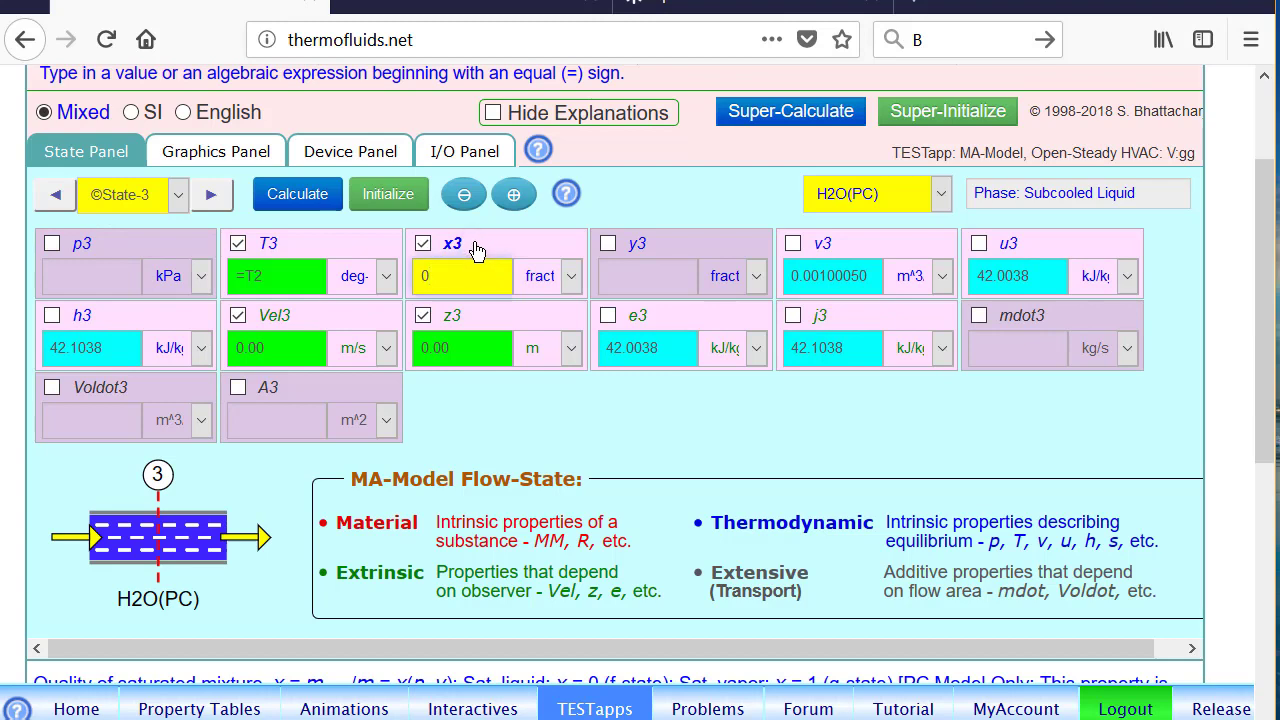
key("Return")
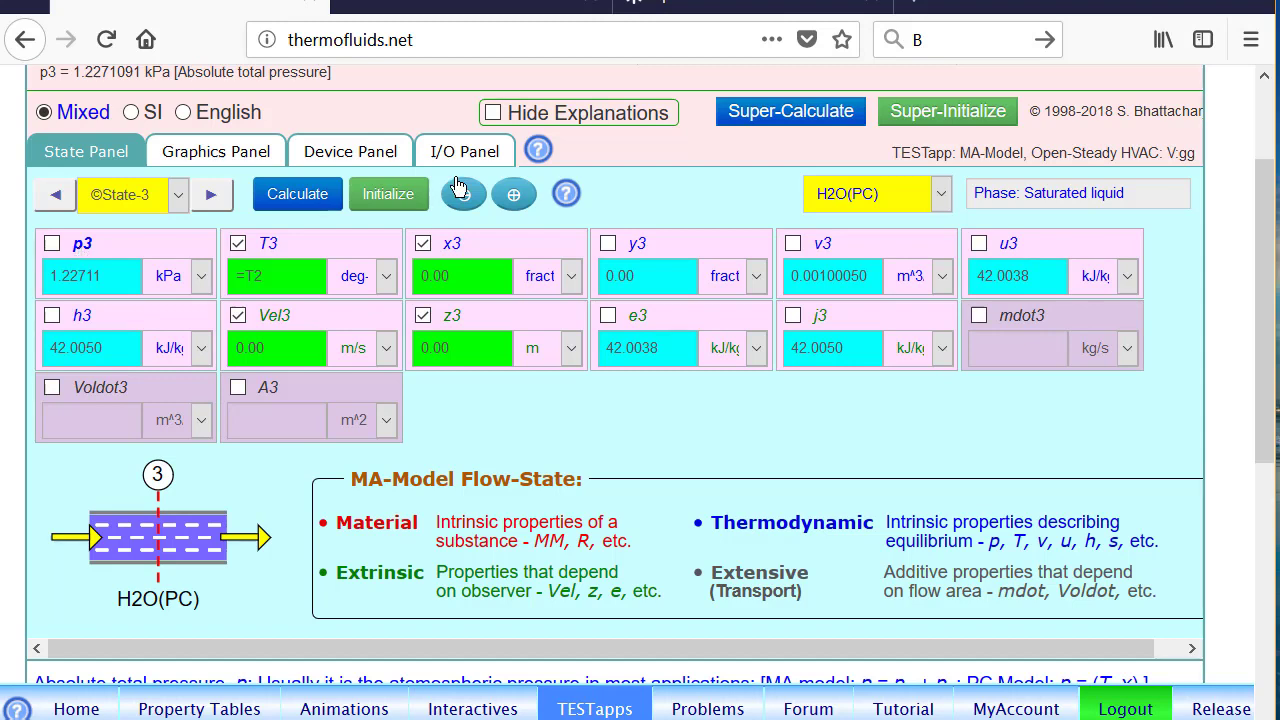
Connect State-1 to inlet i1, State-2 to exit e2 and State-3 to condensate exit e1 of Device-1
left_click(358, 158)
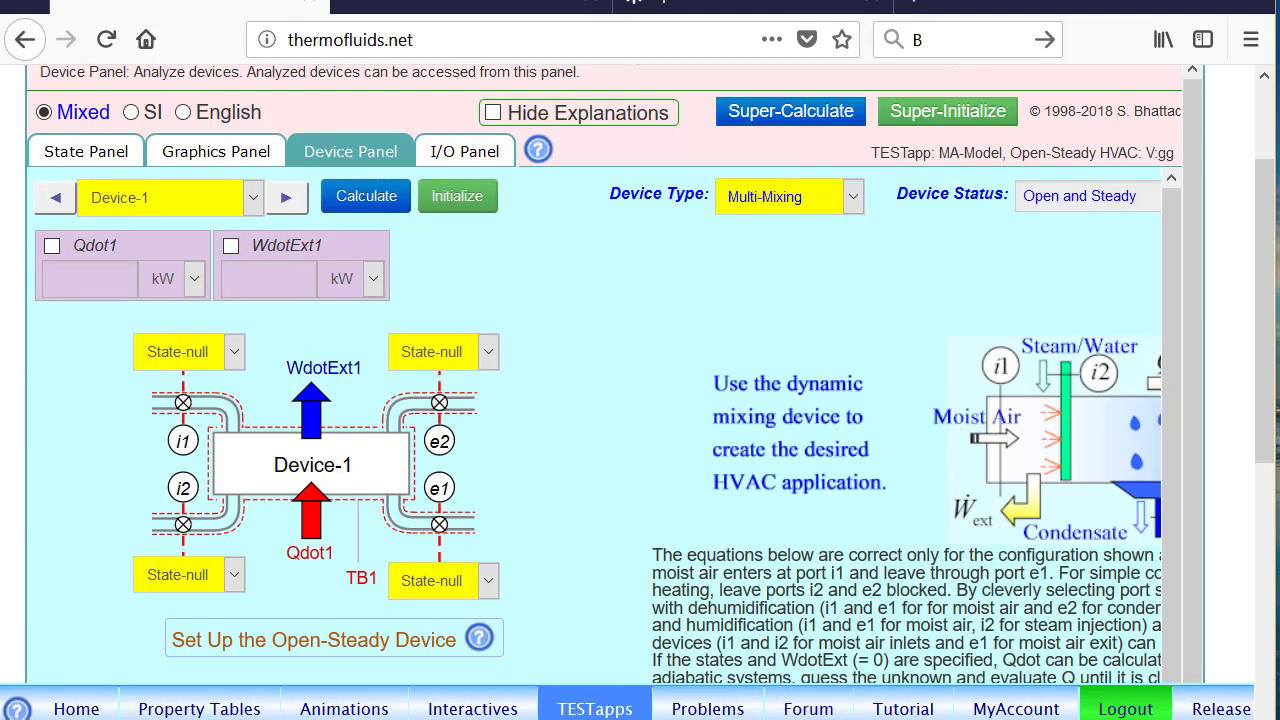
left_click(207, 351)
left_click(184, 442)
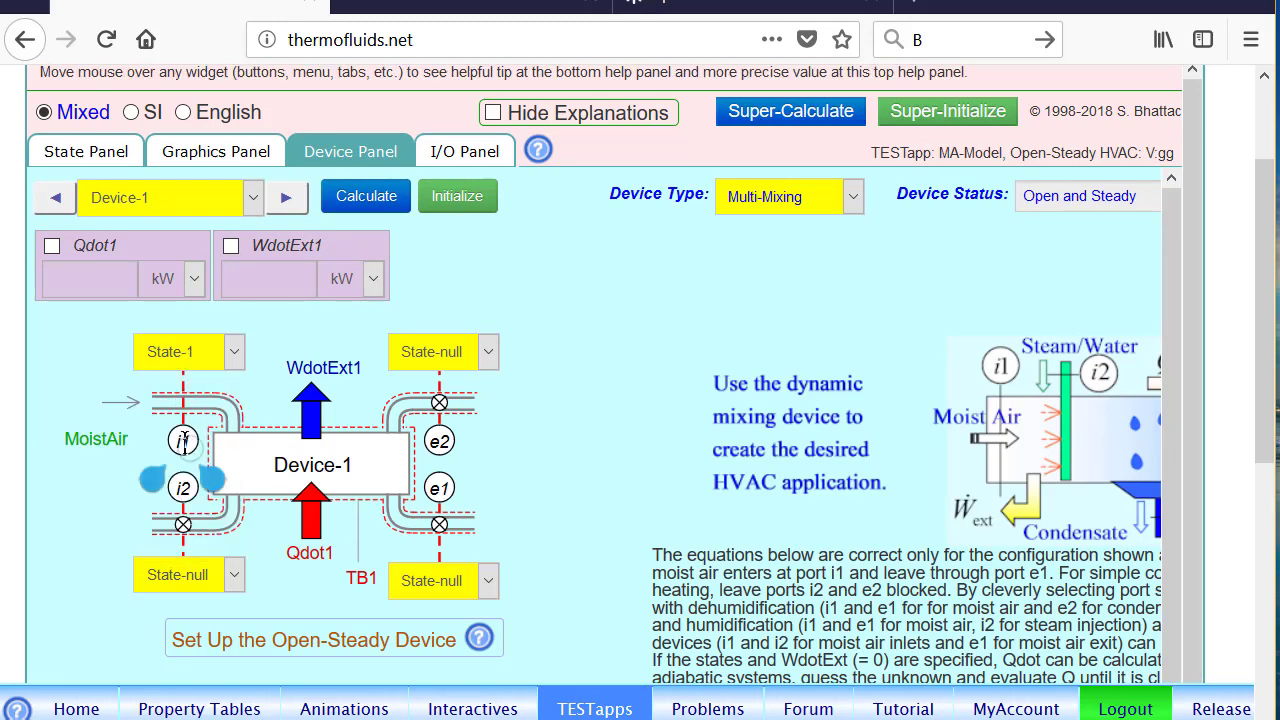
left_click(487, 351)
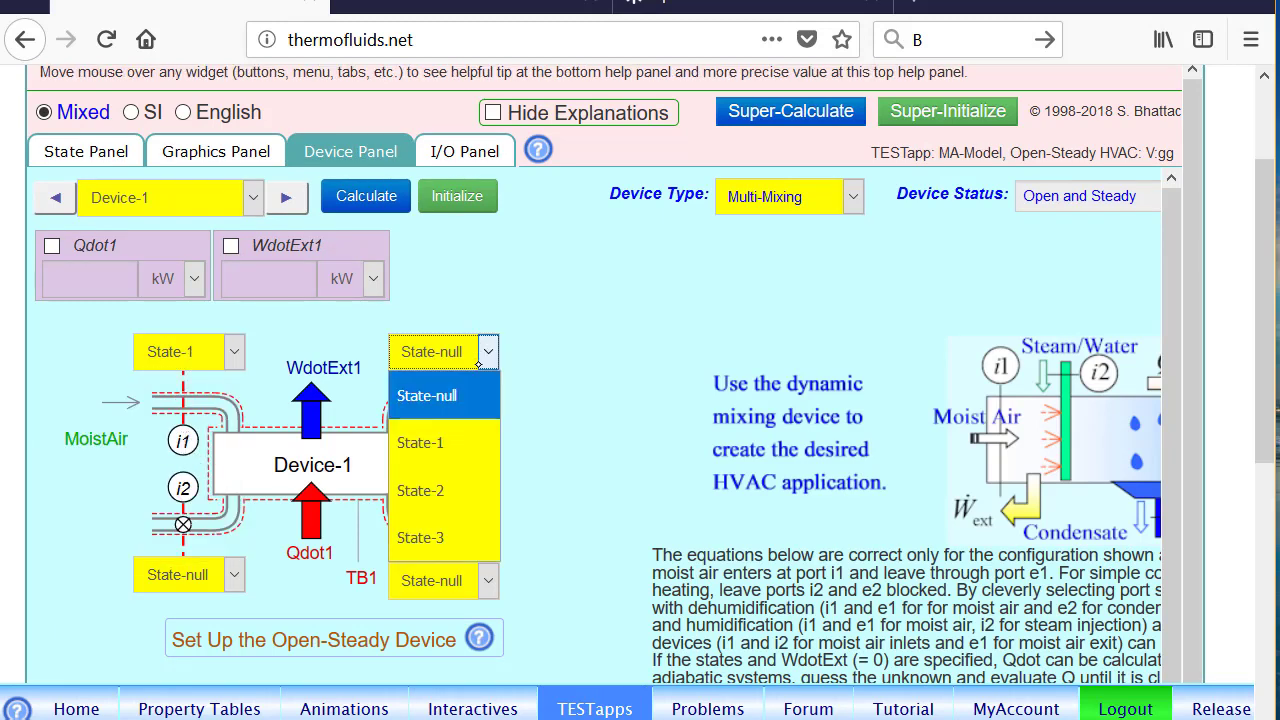
left_click(455, 490)
left_click(455, 490)
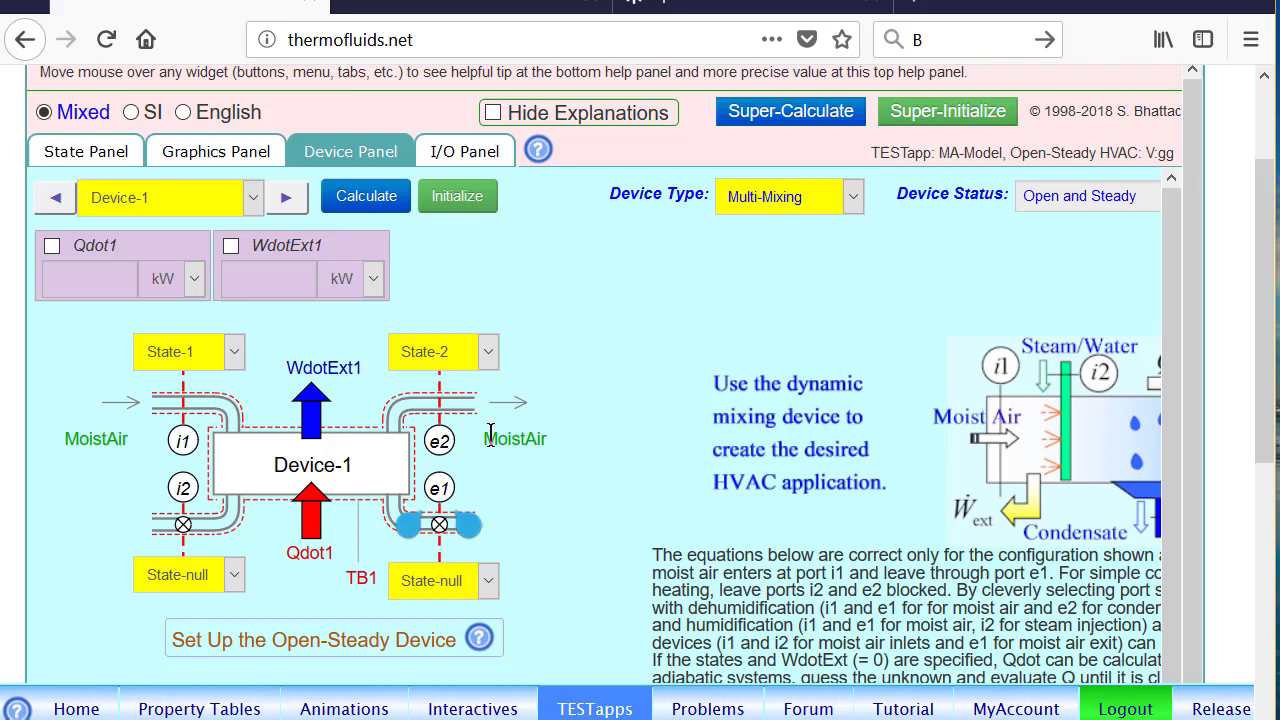
left_click(460, 582)
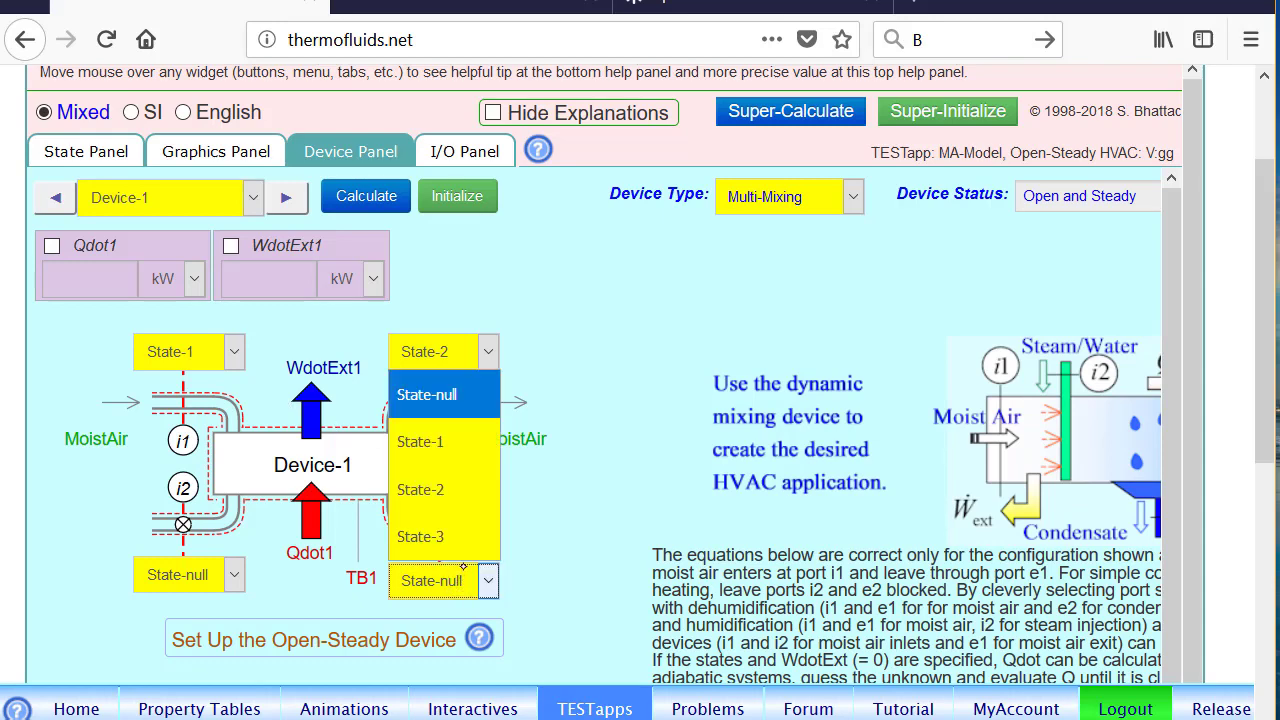
left_click(445, 540)
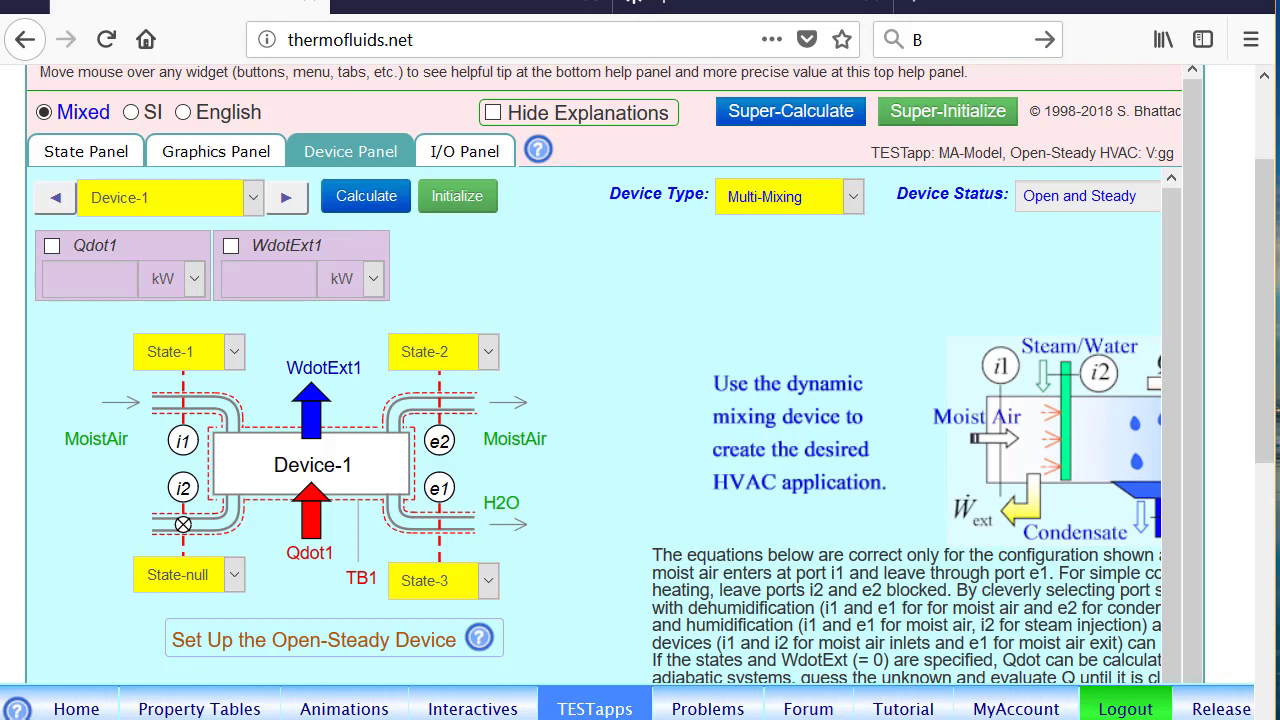
Solve the device with WdotExt1 = 0 and show Qdot1 in tons of refrigeration (-33.3099 ton)
left_click(295, 245)
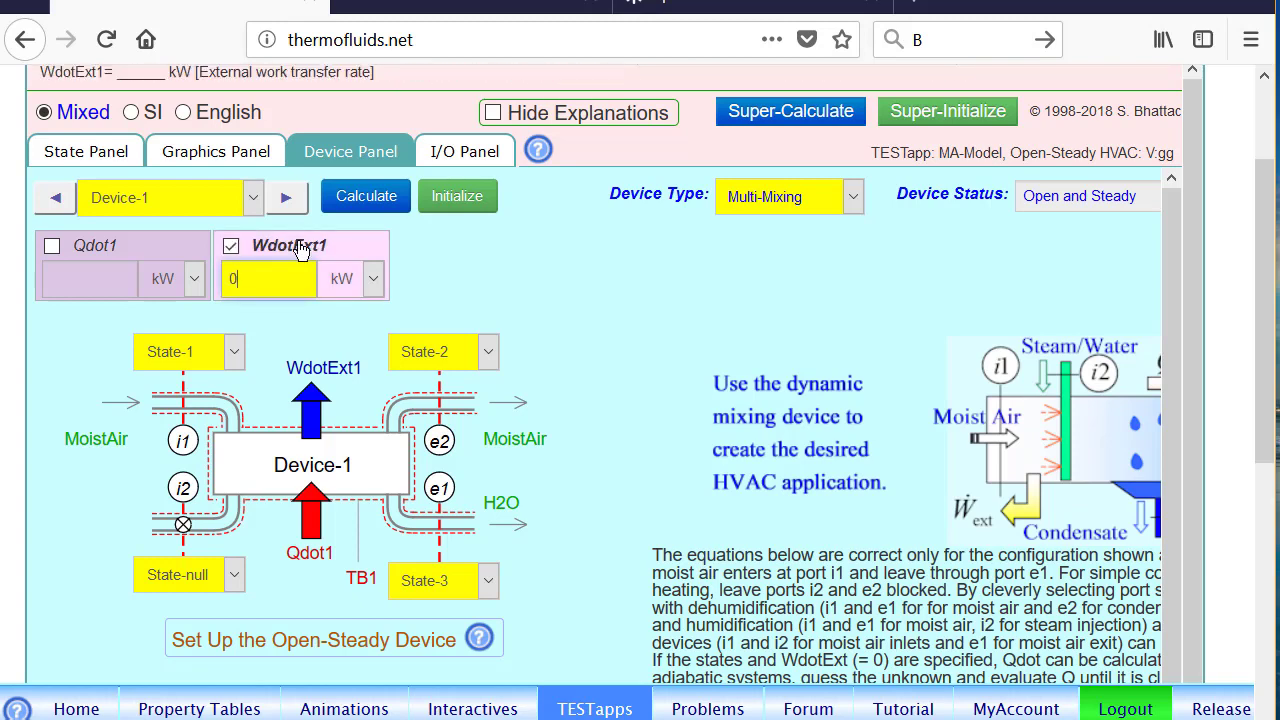
left_click(382, 200)
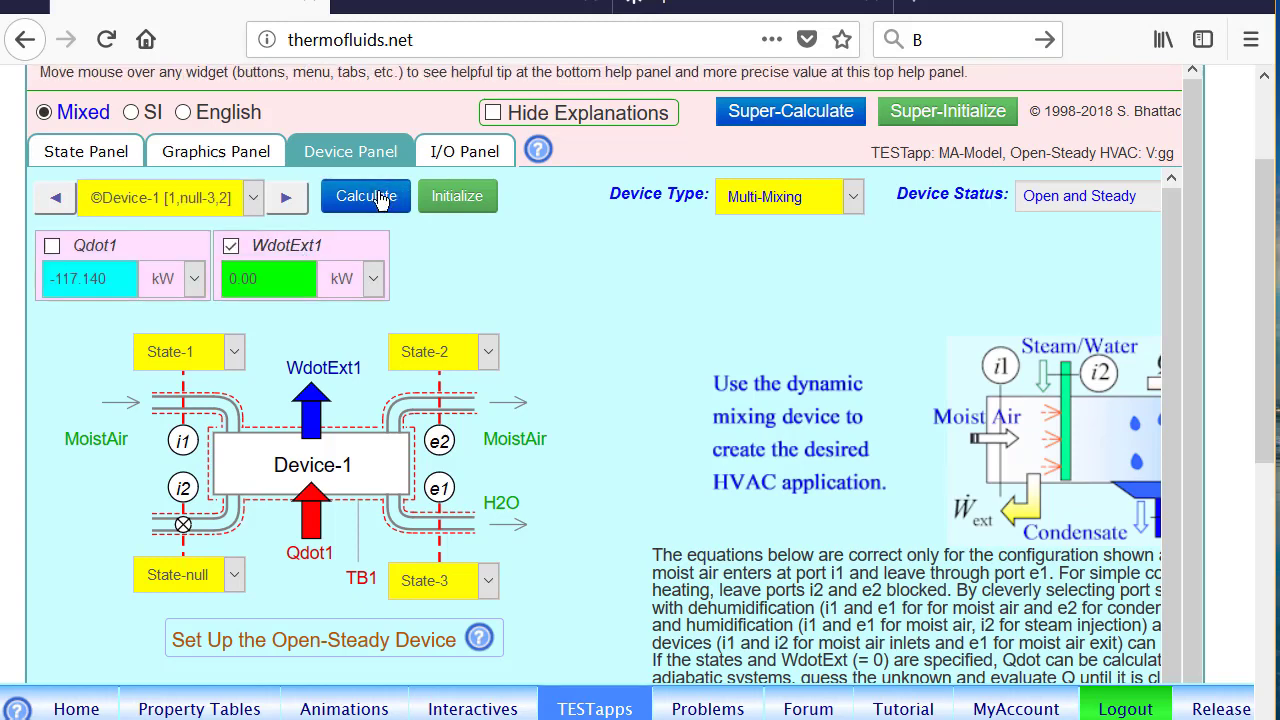
mouse_move(146, 278)
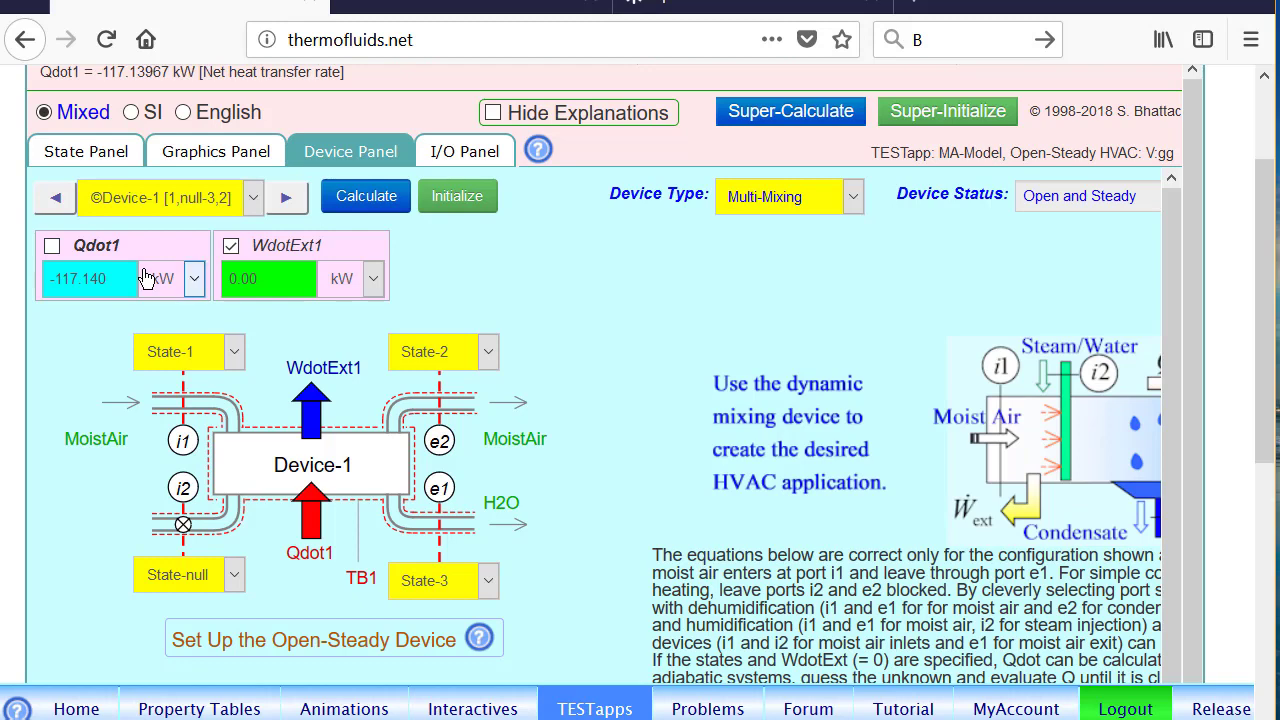
left_click(164, 278)
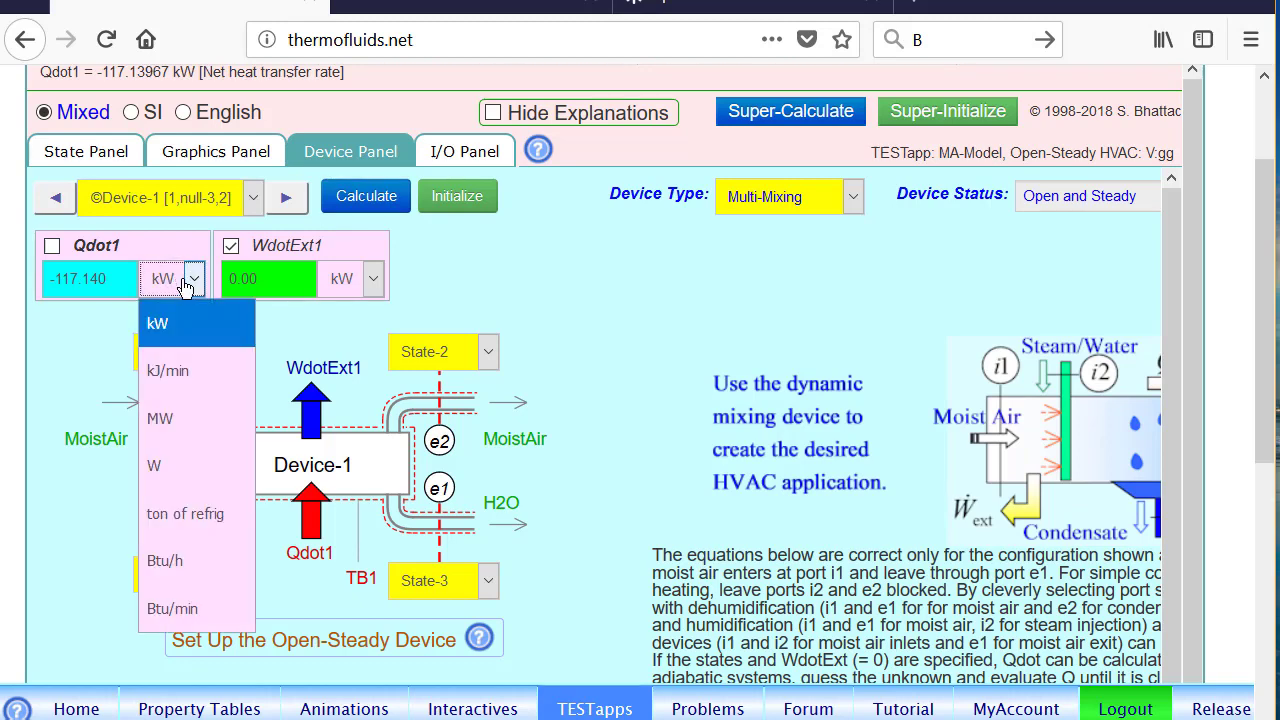
left_click(180, 514)
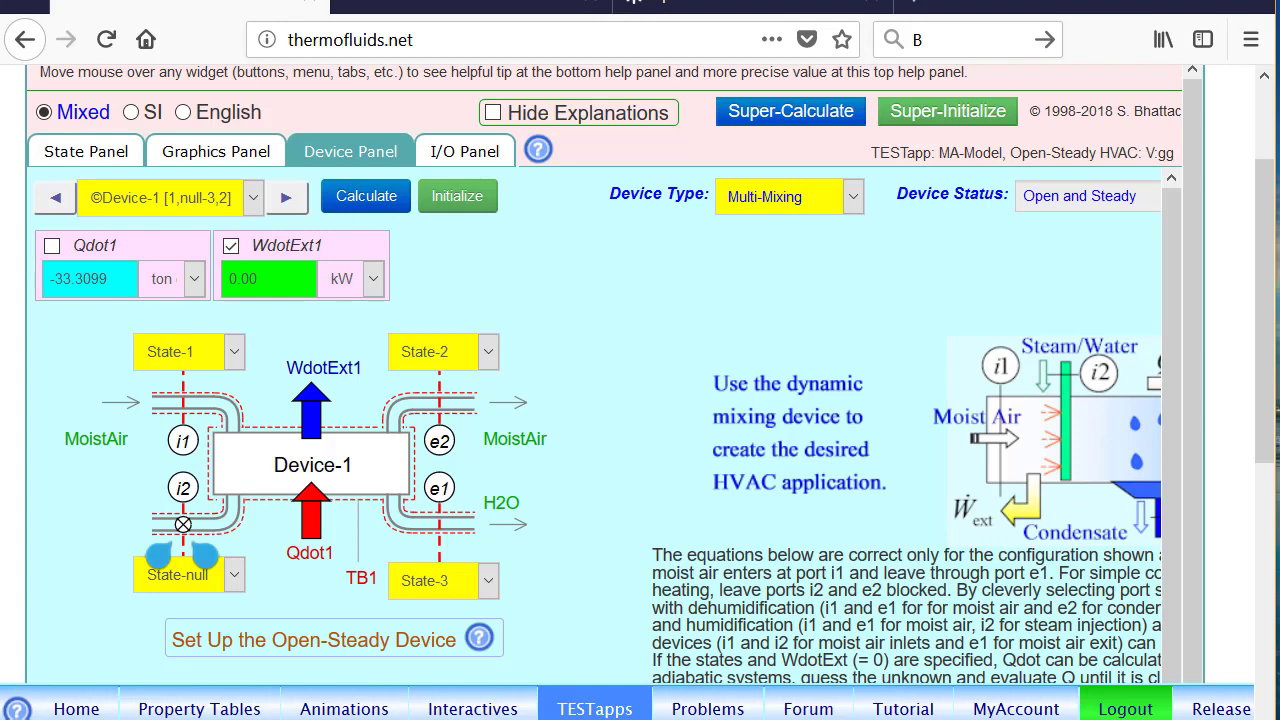
Show State-3 on the State Panel to read condensate flow mdot3 = 0.022117552 kg/s
left_click(100, 152)
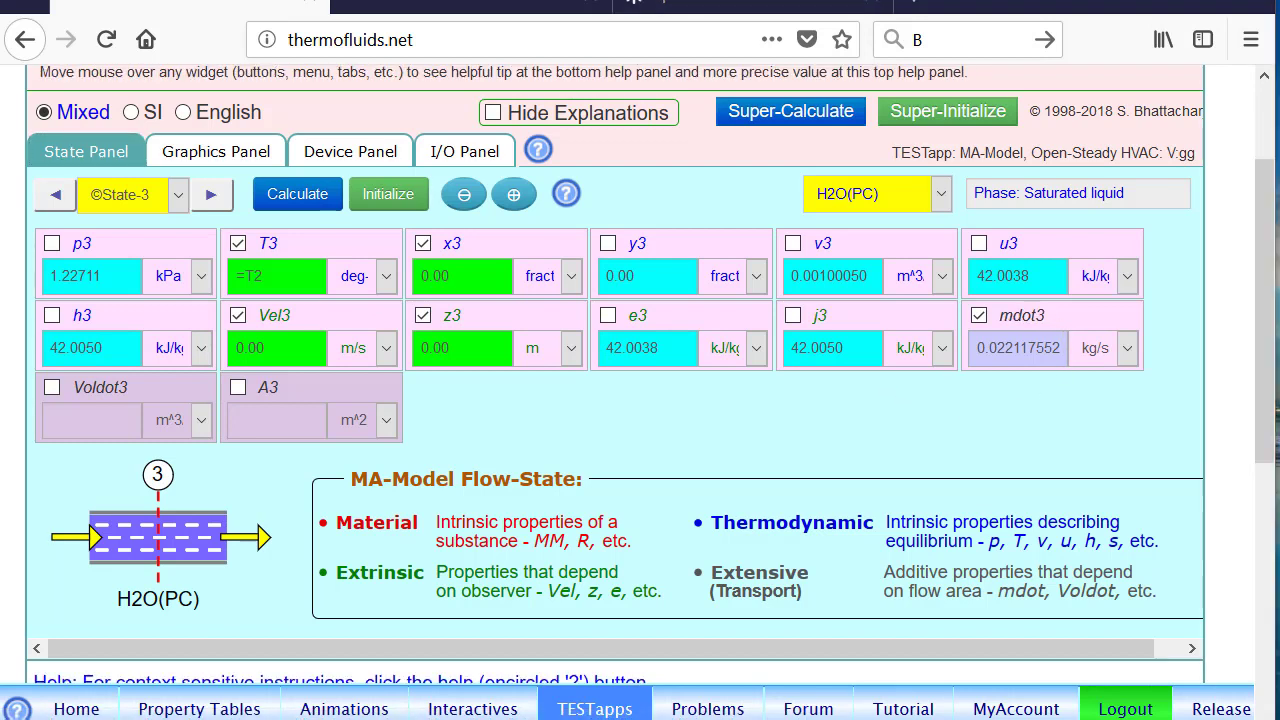
mouse_move(1070, 296)
left_mouse_down()
mouse_move(924, 348)
mouse_move(1090, 401)
mouse_move(1068, 296)
left_mouse_up()
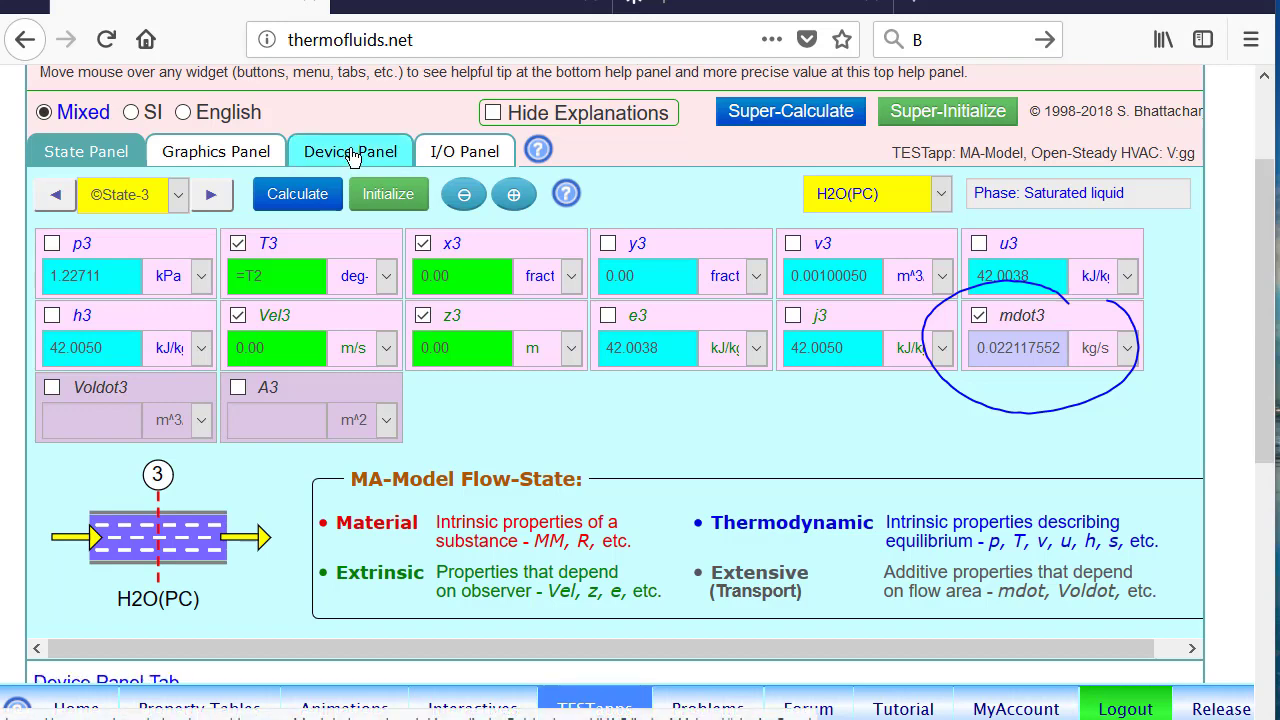
Inspect States 1 and 2 on the omega-T psychrometric plot, then return to the Device Panel
left_click(226, 151)
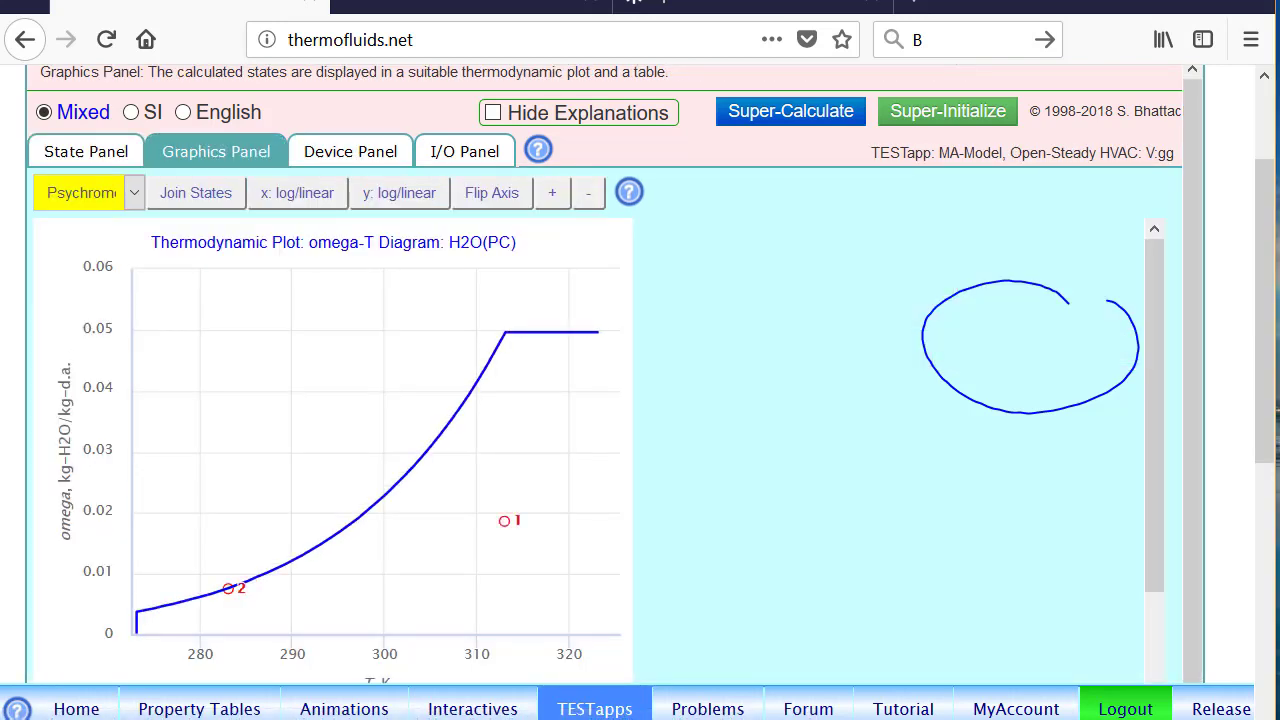
mouse_move(509, 520)
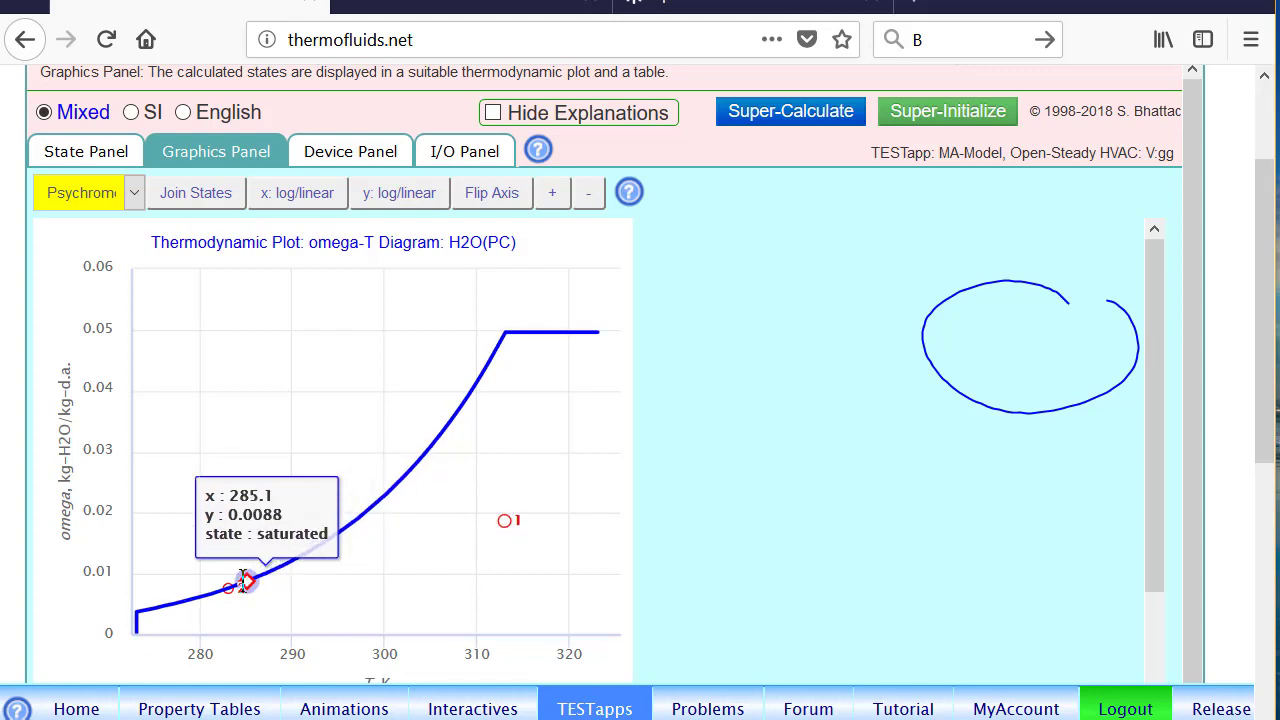
mouse_move(235, 585)
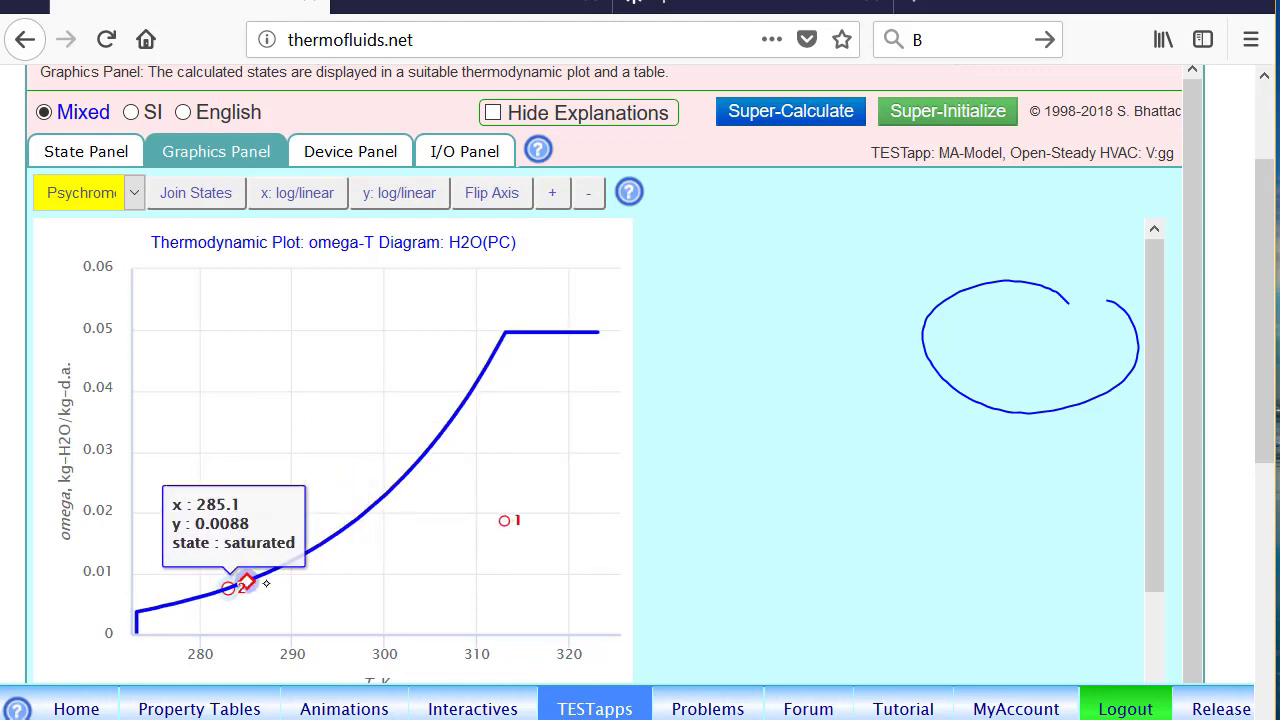
mouse_move(292, 560)
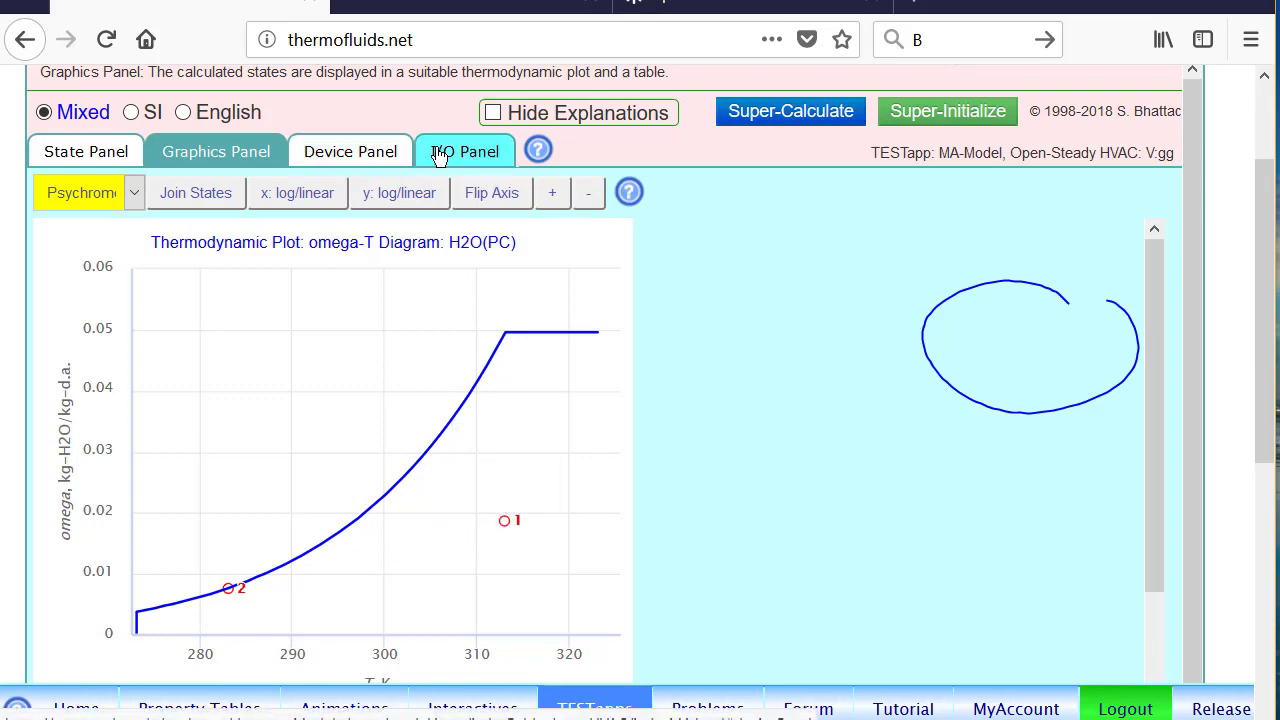
left_click(370, 152)
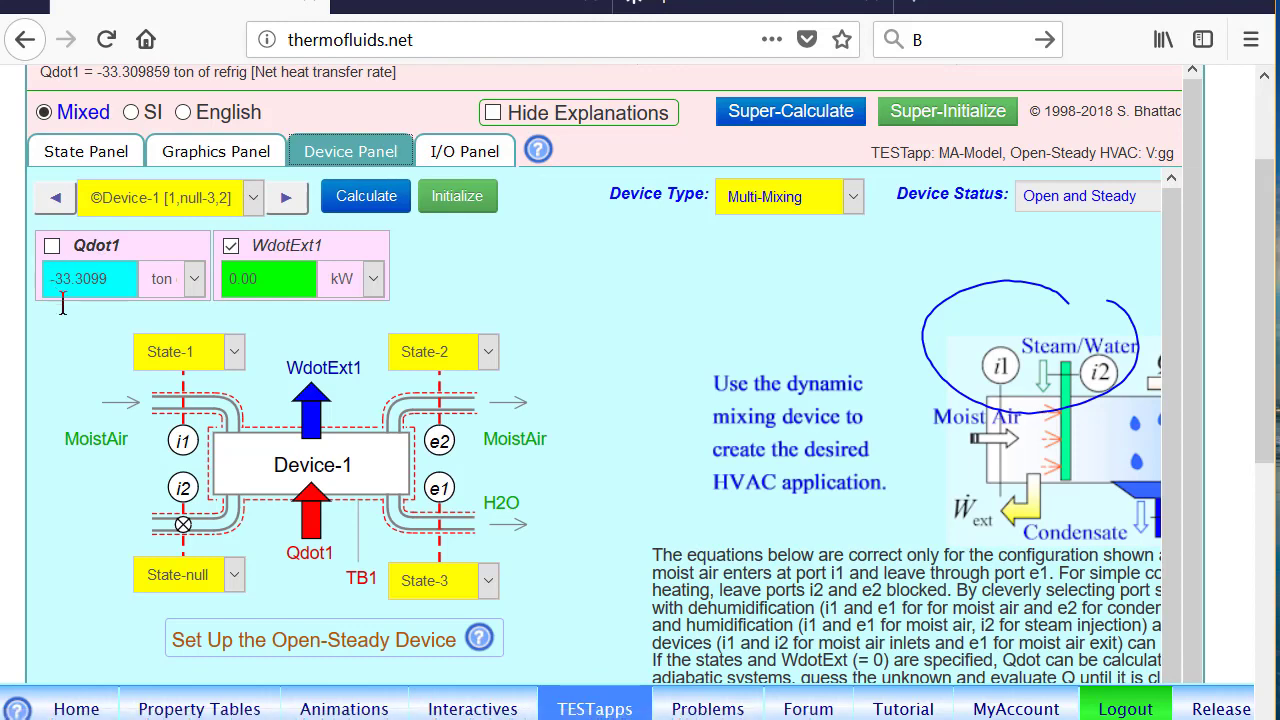
Change RHinlet from 0.4 to 0.9 in the I/O Panel, then Calculate and Super-Calculate everything
left_click(464, 151)
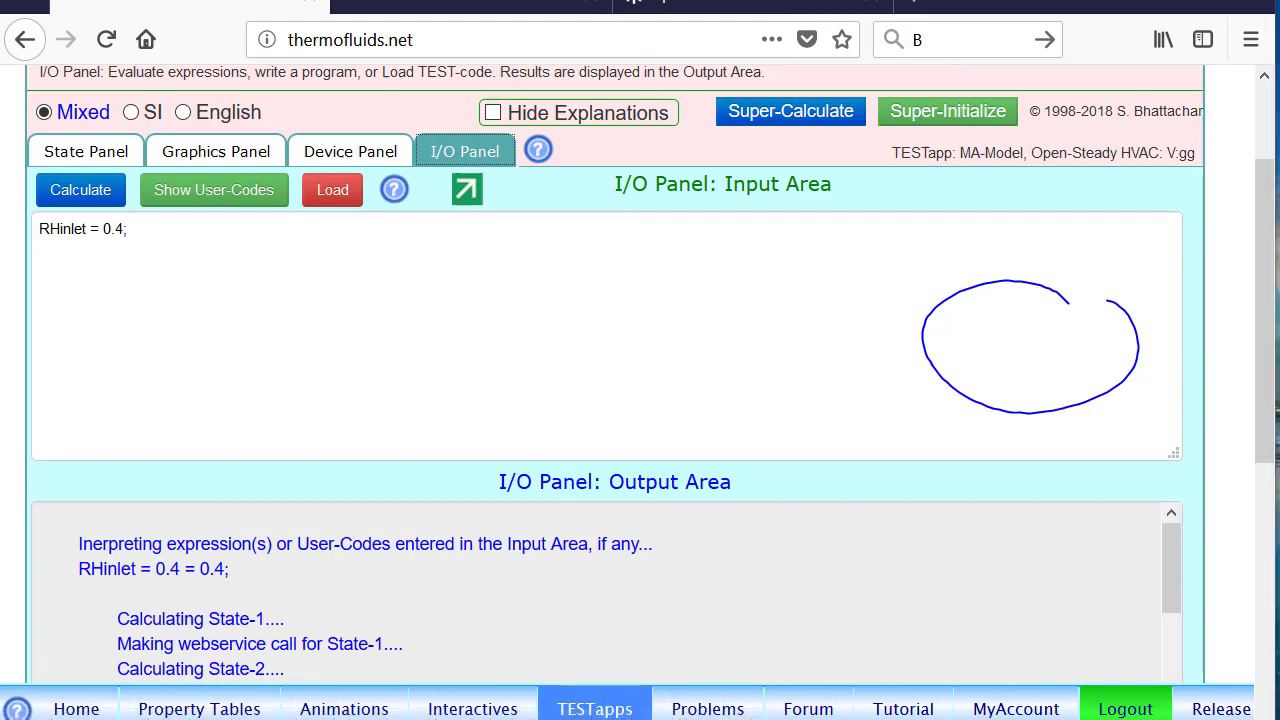
left_click(127, 228)
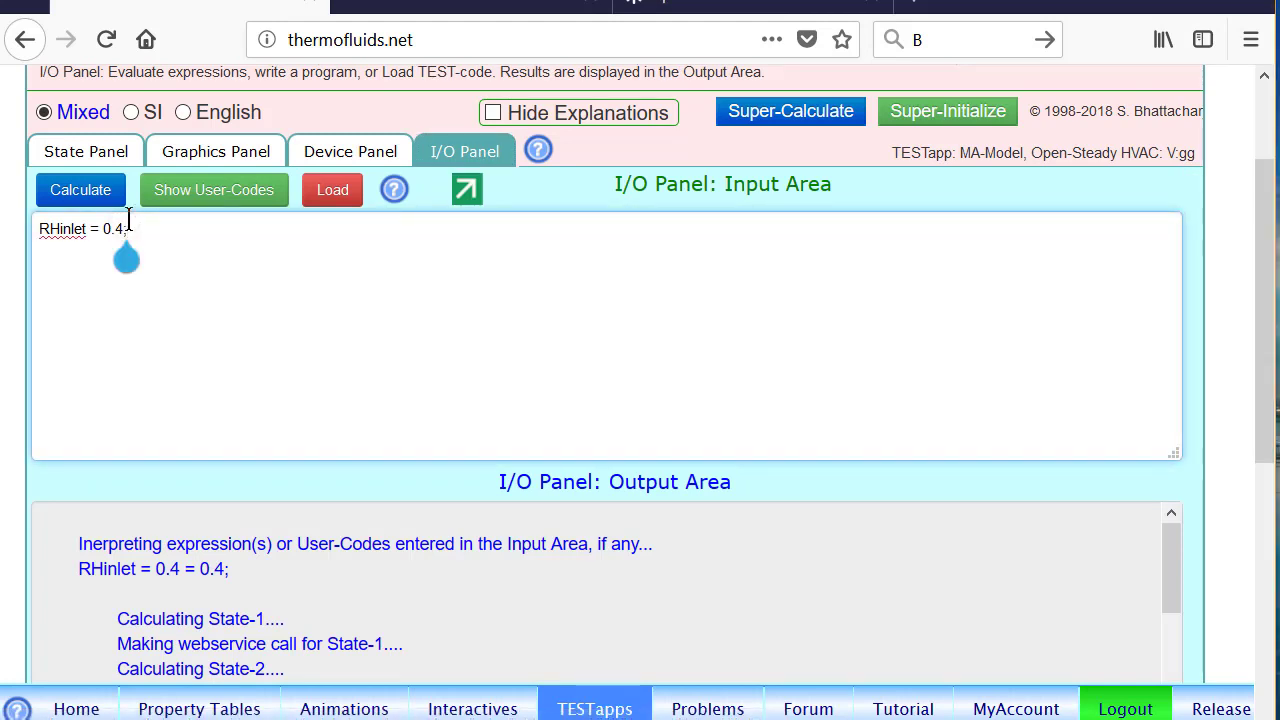
key("BackSpace")
key("BackSpace")
type("9;")
key("Return")
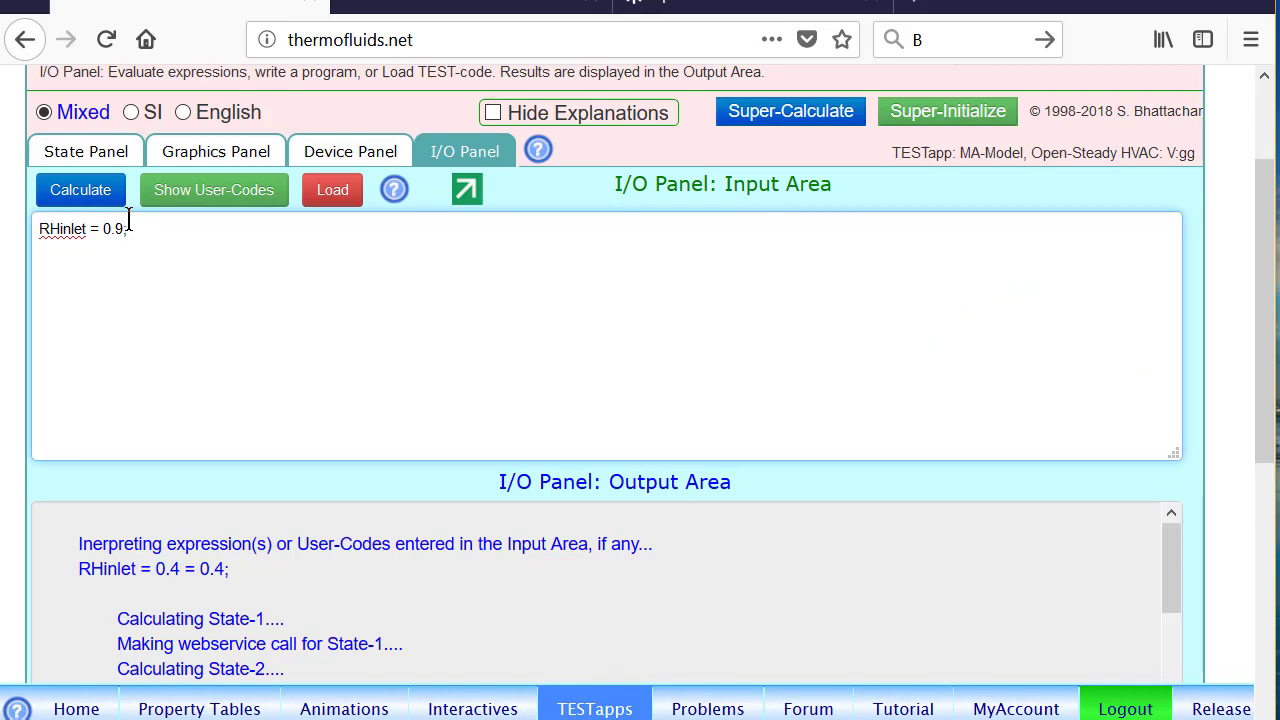
left_click(78, 192)
left_click(799, 113)
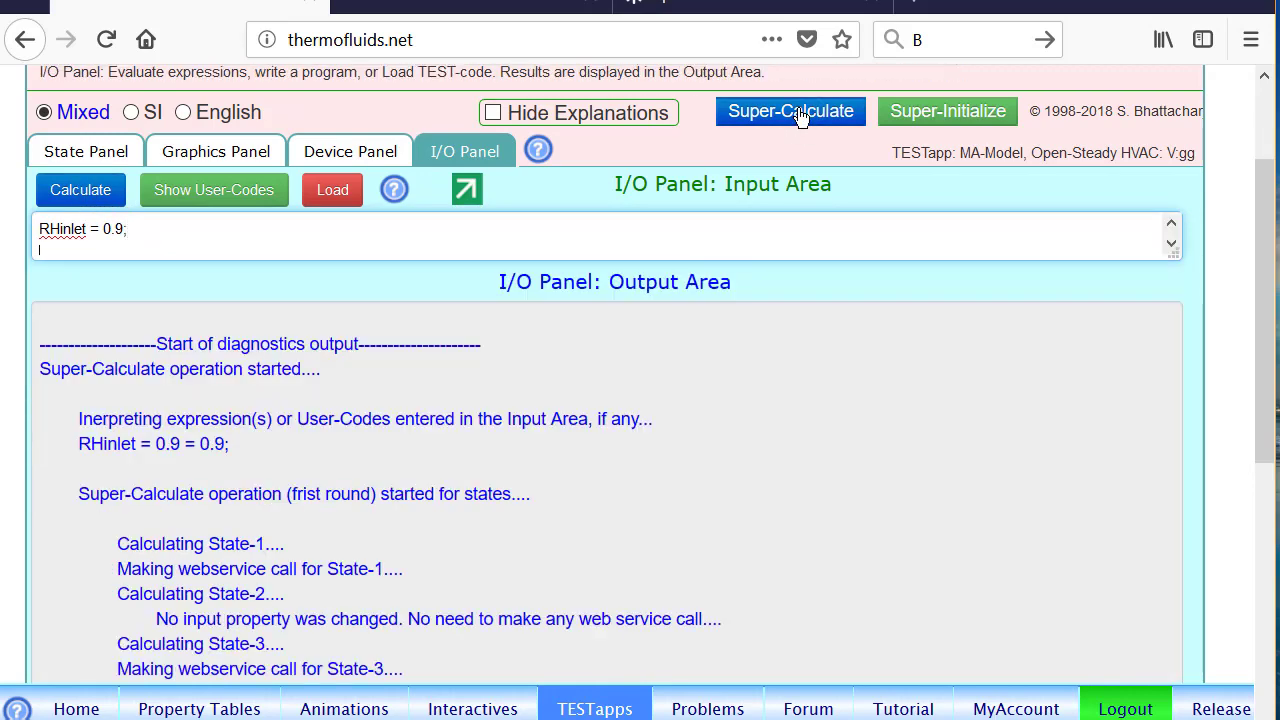
Show Device-1 results, now giving Qdot1 = -69.9038 ton at RHinlet 0.9
left_click(350, 151)
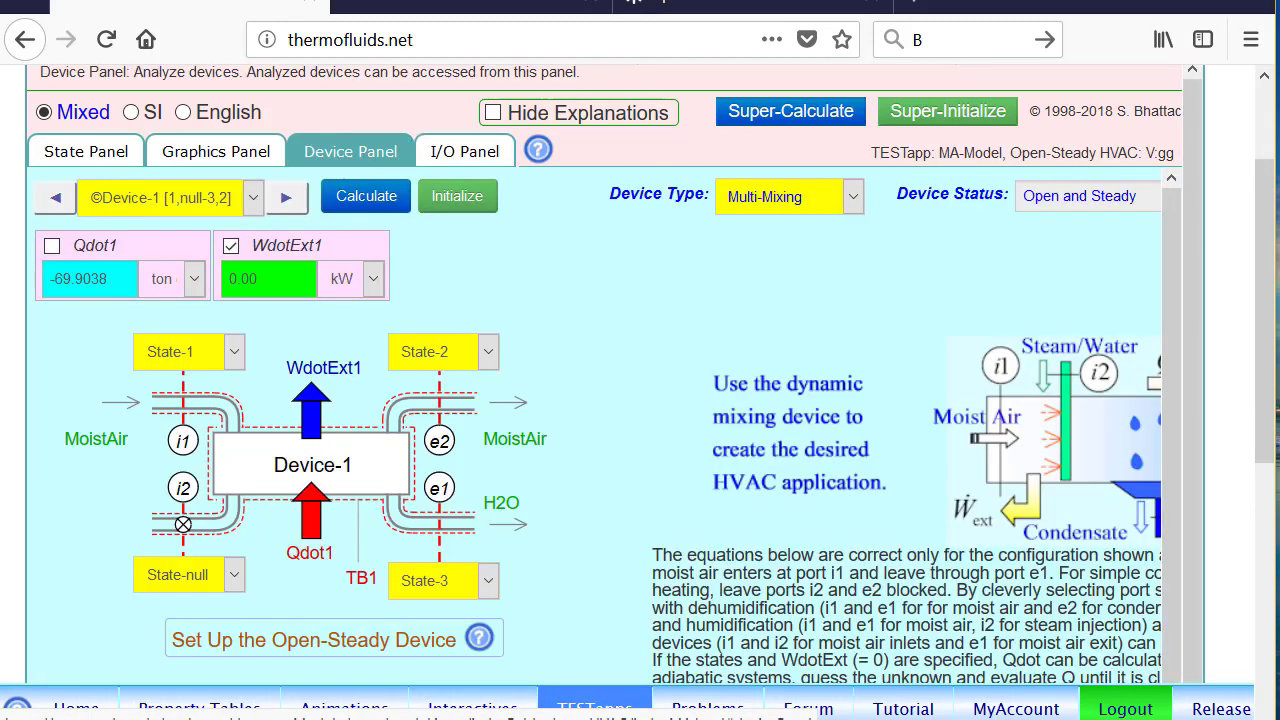